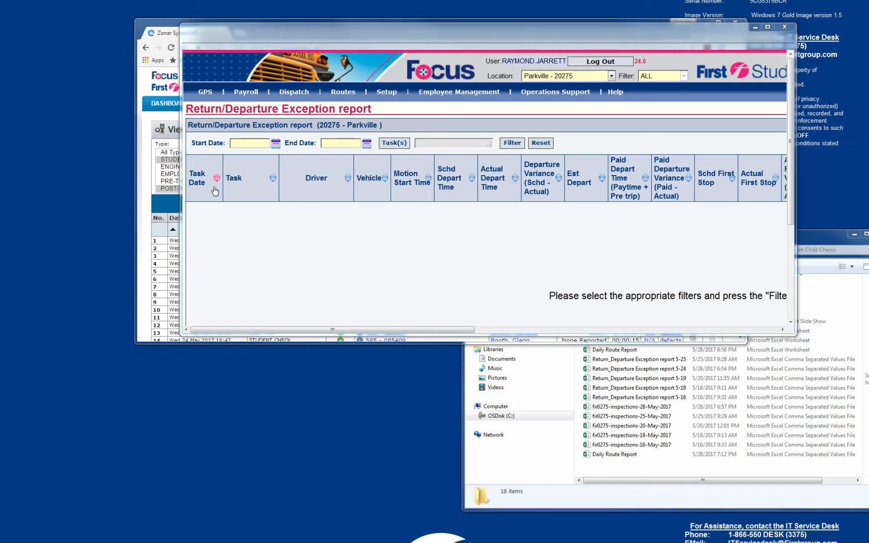
Run the Daily Route Report for 05/23/17, then export it as a CSV opened in Microsoft Excel.
click(387, 91)
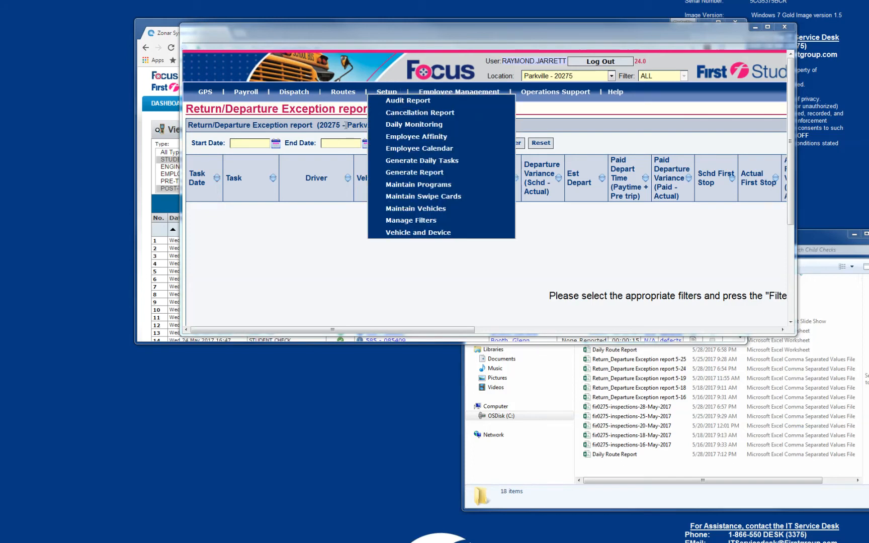
mouse_move(305, 93)
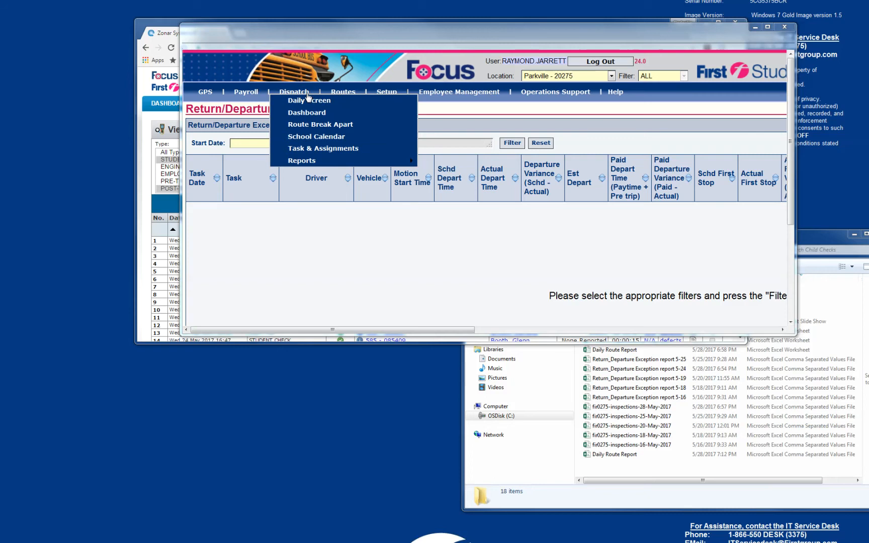
mouse_move(322, 166)
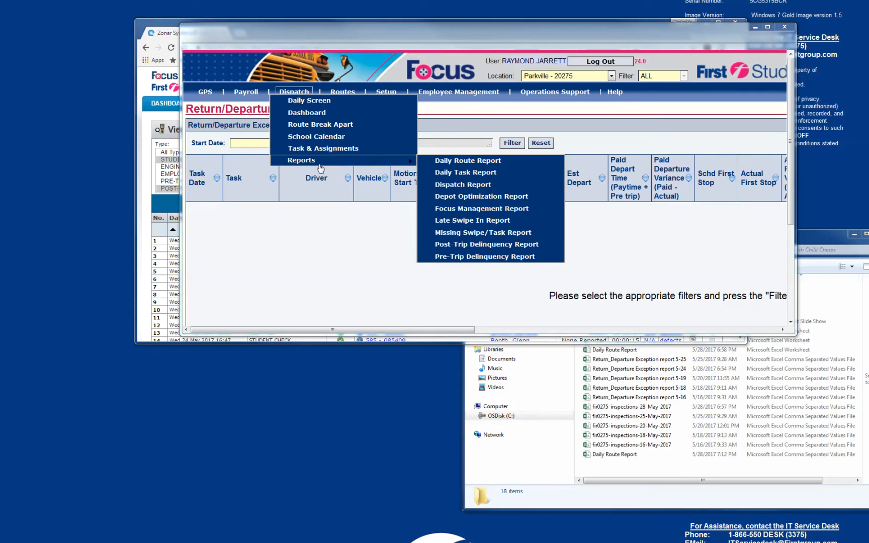
click(442, 162)
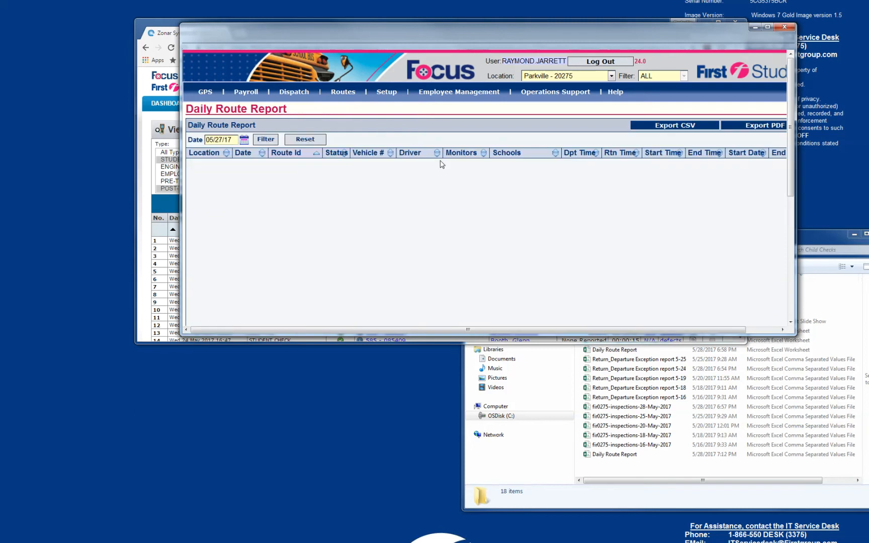
click(245, 141)
click(245, 227)
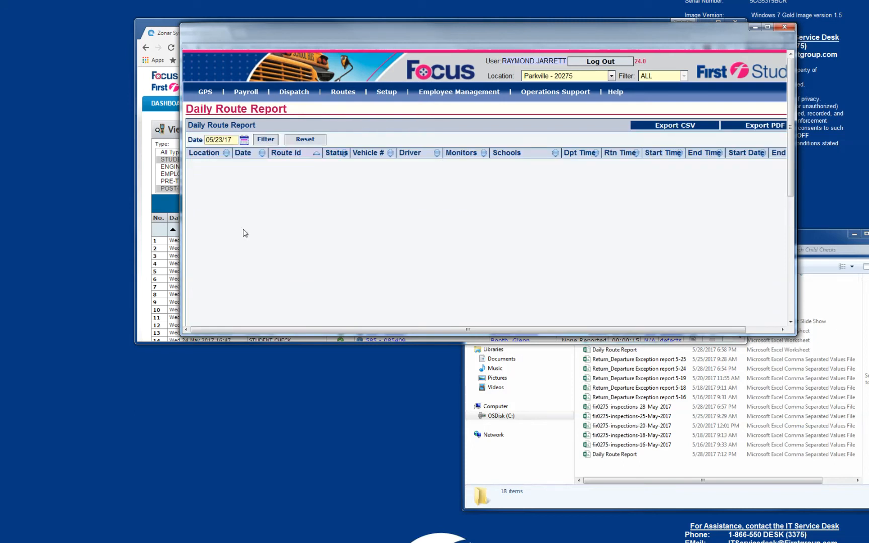
click(266, 141)
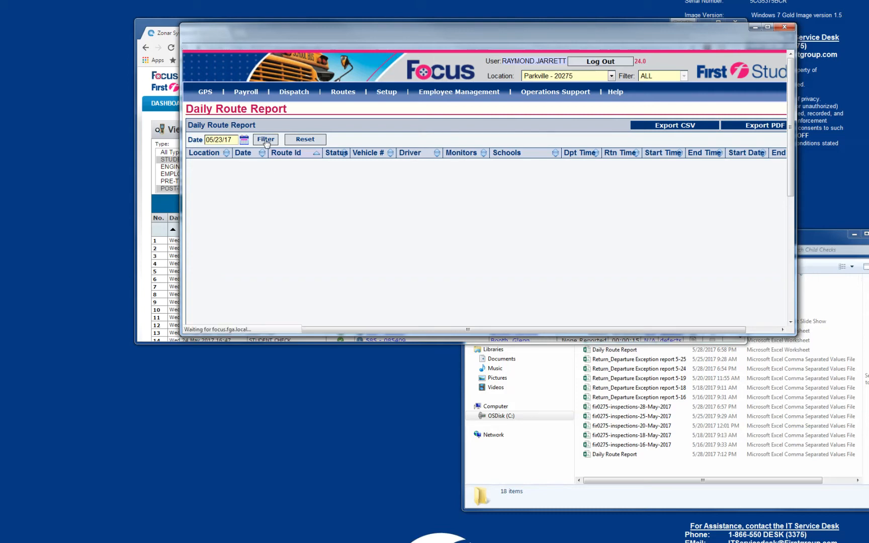
click(690, 129)
click(583, 303)
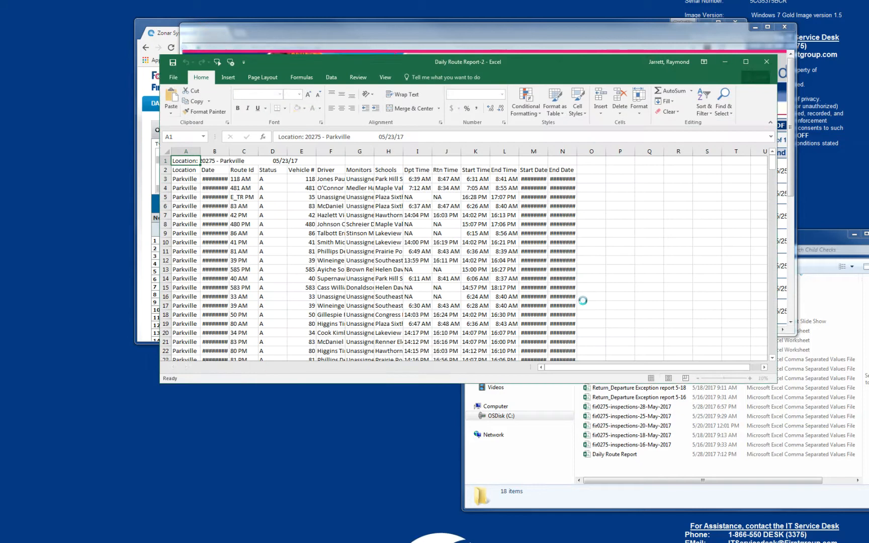
Begin saving a copy of the exported workbook in My Documents, with the file name set to Daily Route Report.
click(173, 77)
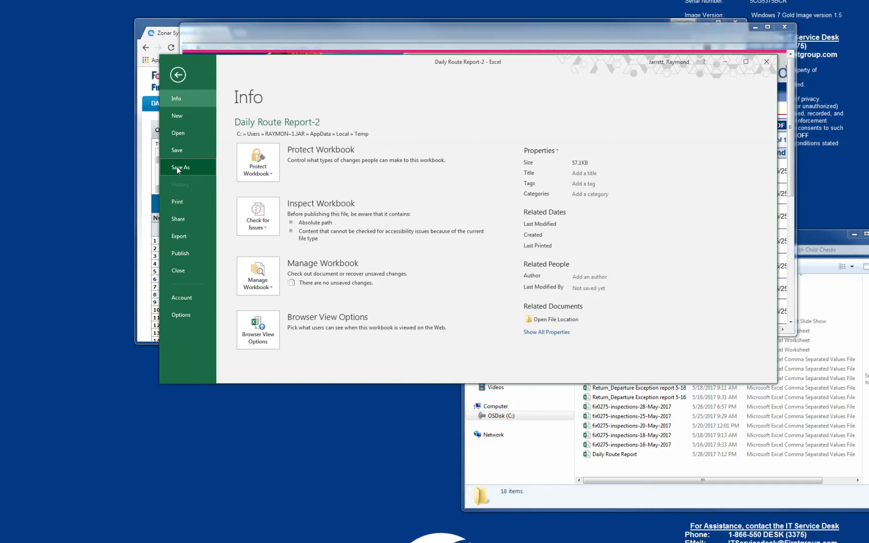
click(176, 166)
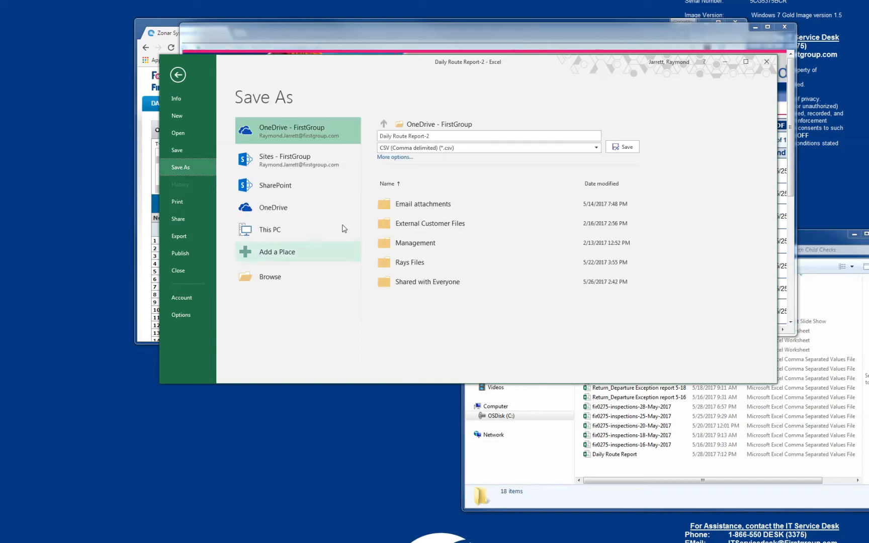
click(288, 281)
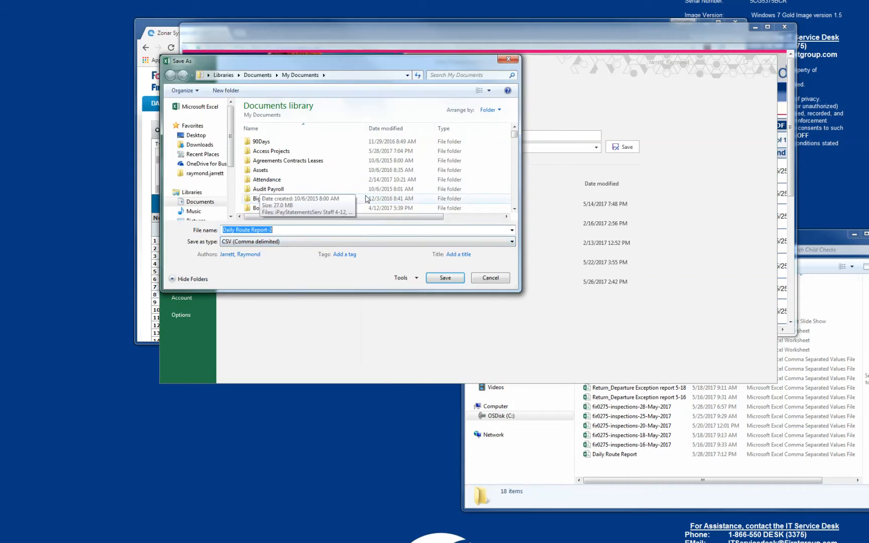
drag(514, 135, 514, 143)
click(284, 141)
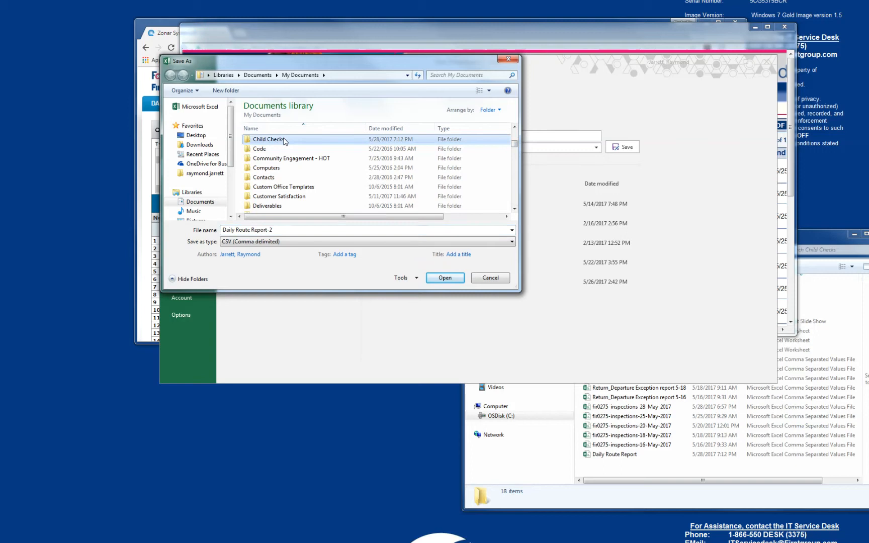
click(298, 229)
key(BackSpace)
key(BackSpace)
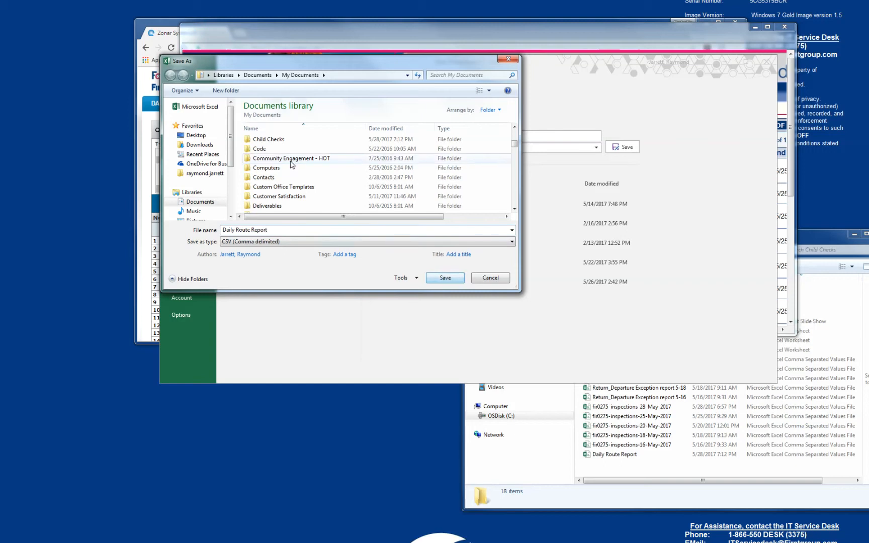
Save the CSV in the Child Checks folder, replacing the existing file and keeping the format, and close the workbook without saving again.
double_click(268, 141)
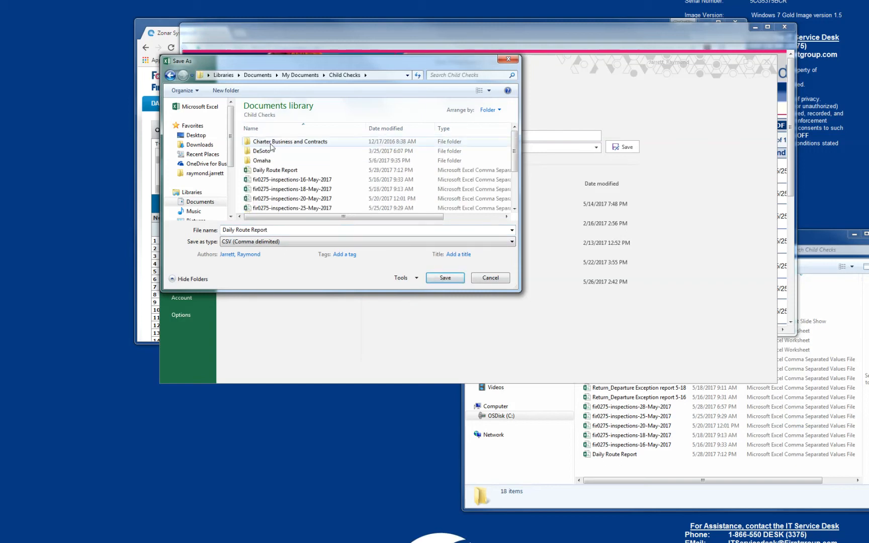
click(446, 278)
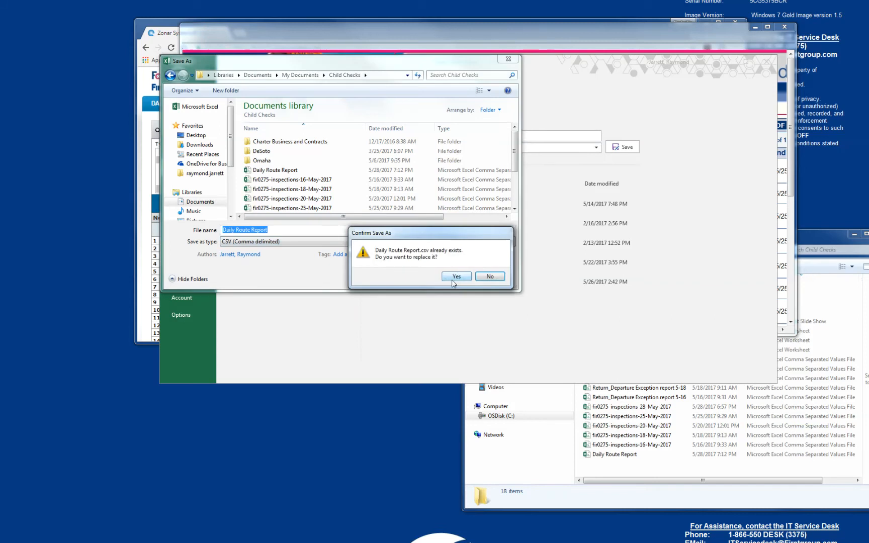
click(457, 277)
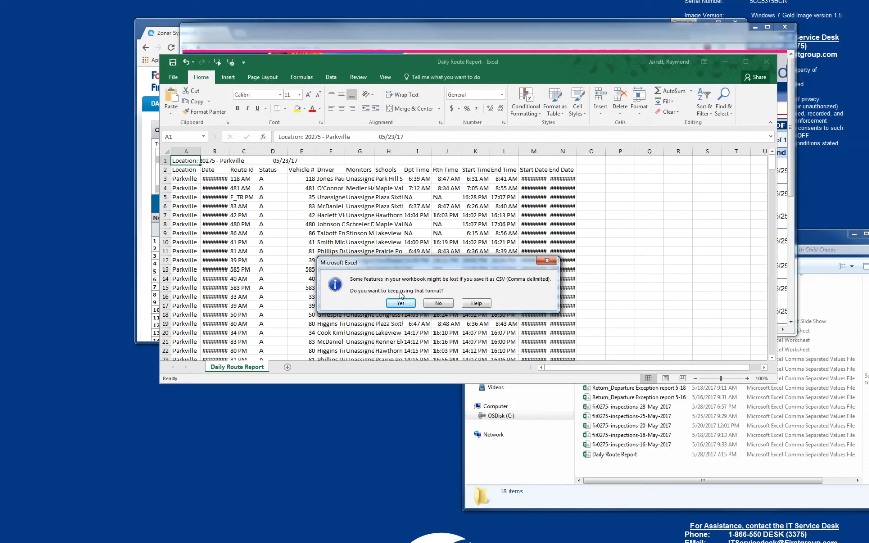
click(401, 303)
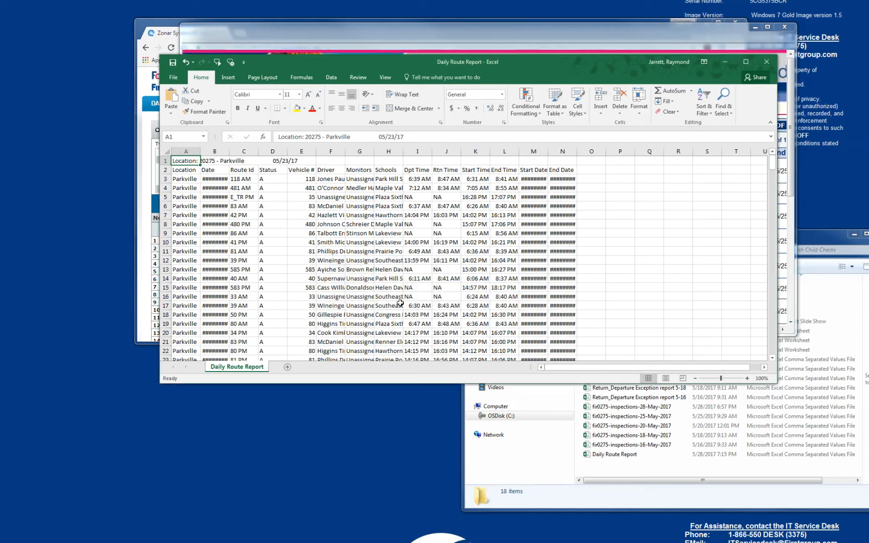
click(766, 61)
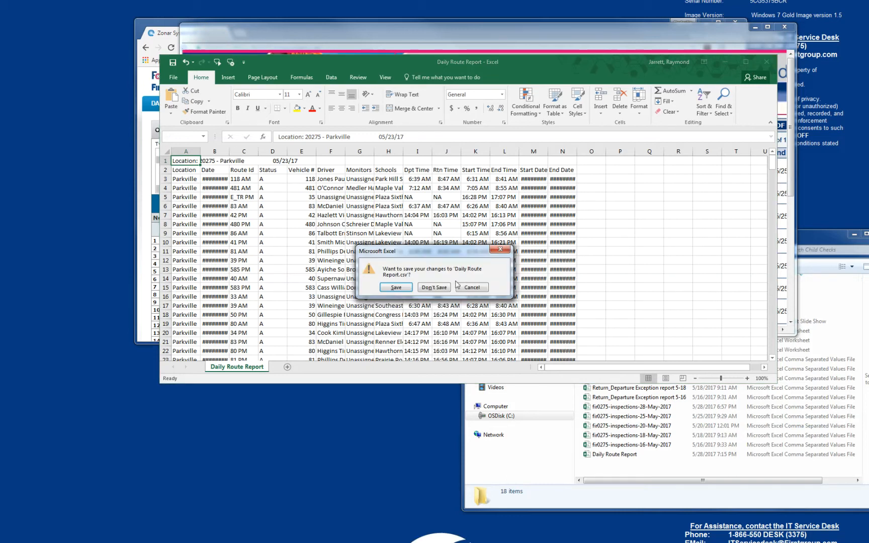
click(435, 289)
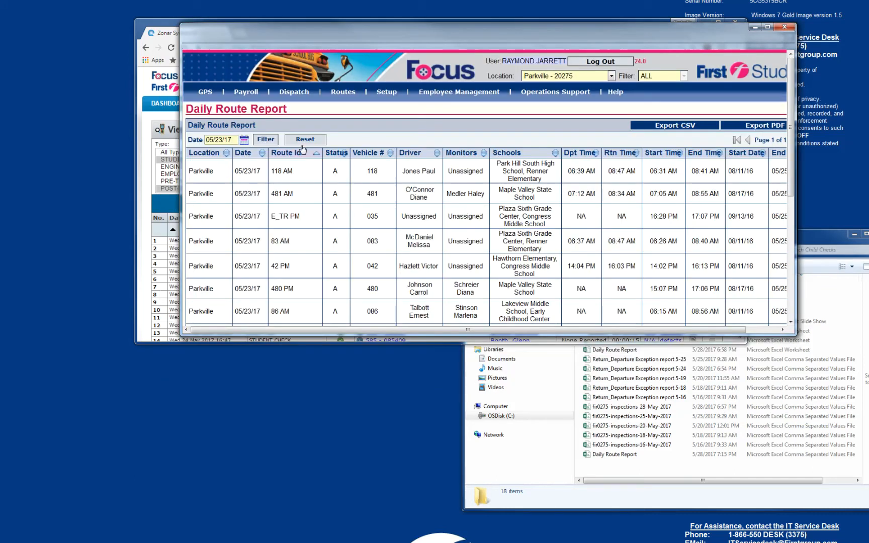
Run the GPS departure/return exception report with start and end dates of 05/22/17.
click(205, 92)
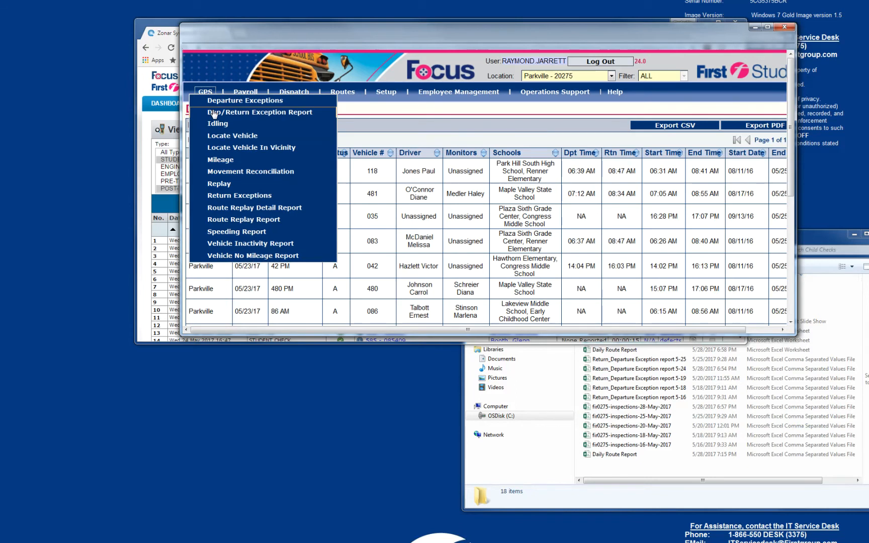
click(214, 113)
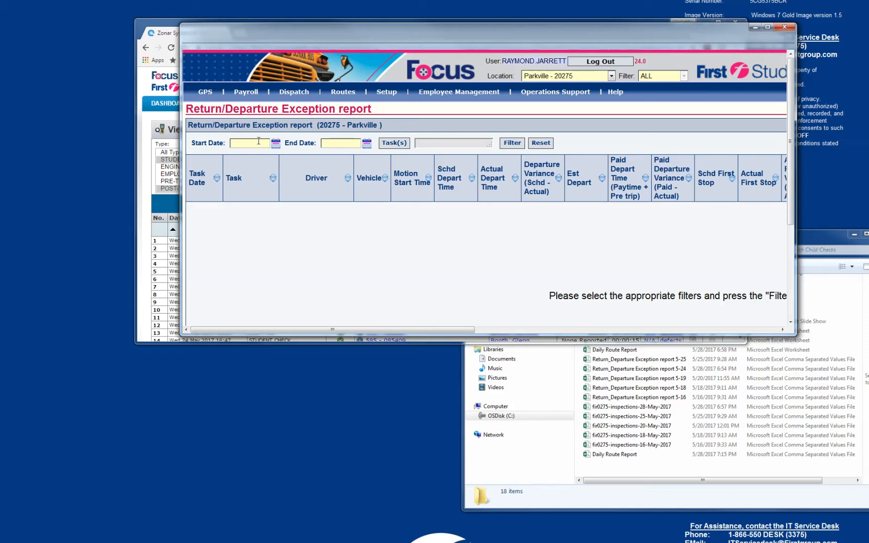
click(275, 143)
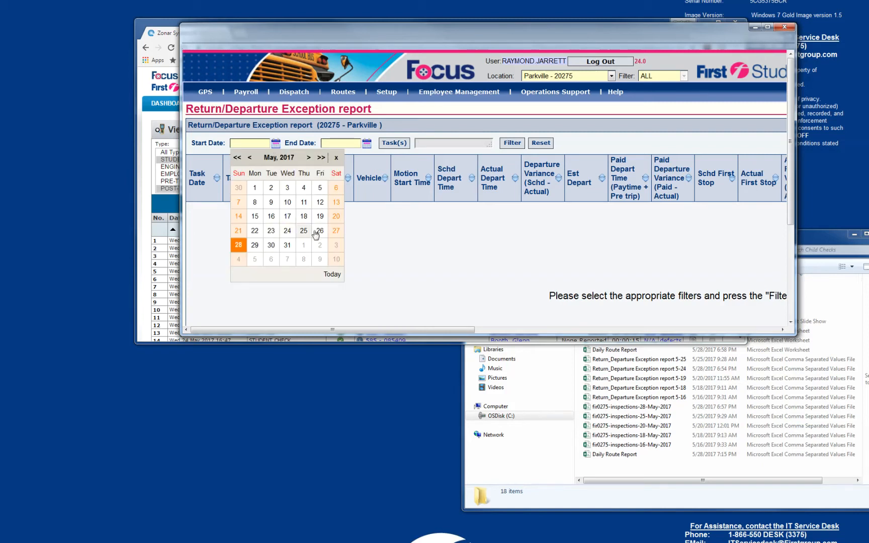
click(255, 230)
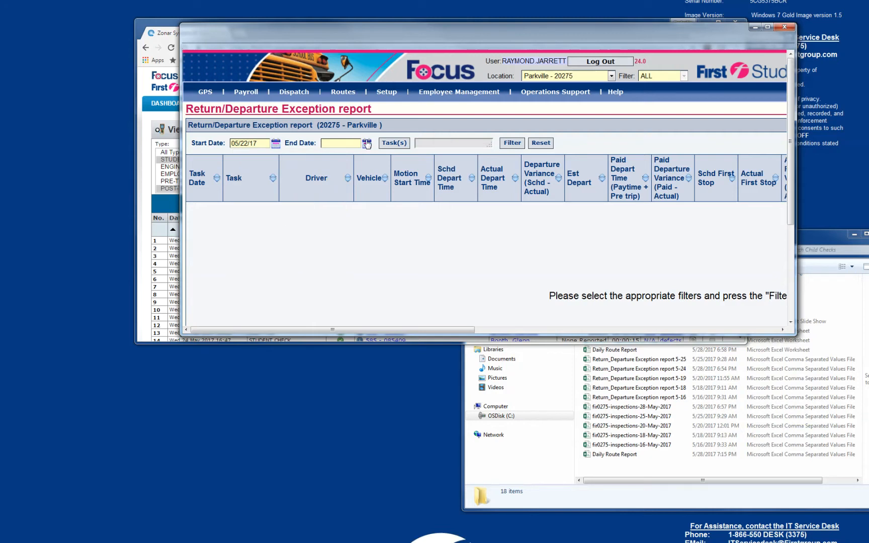
click(367, 145)
click(346, 230)
click(507, 145)
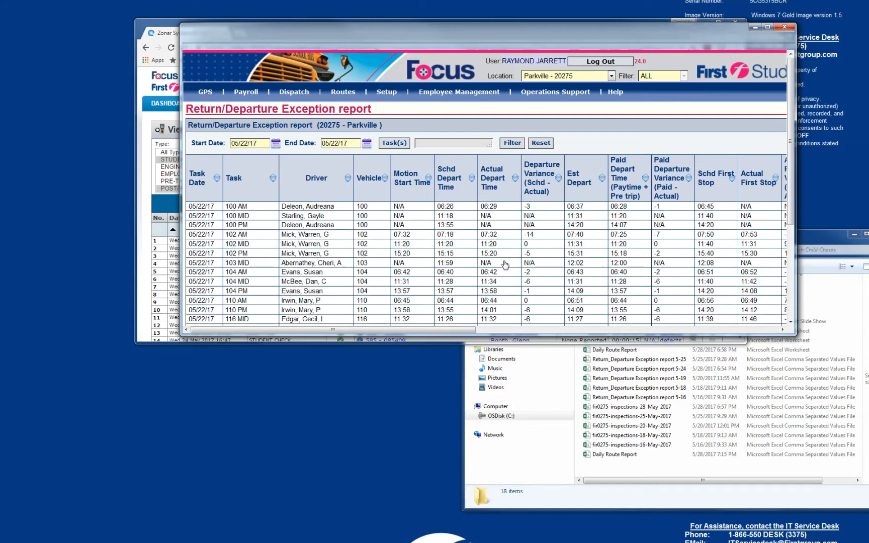
Export the Return/Departure Exception report as a CSV and open it in Microsoft Excel.
drag(431, 333, 735, 300)
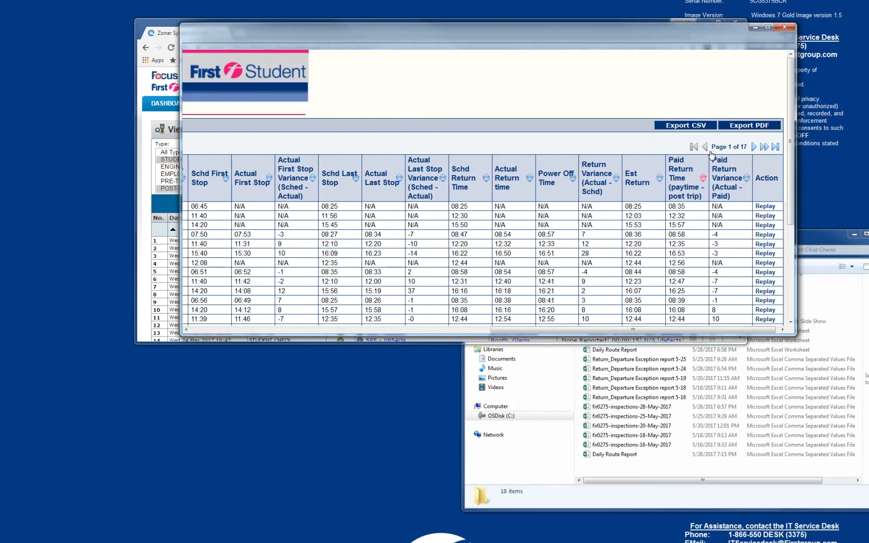
click(692, 125)
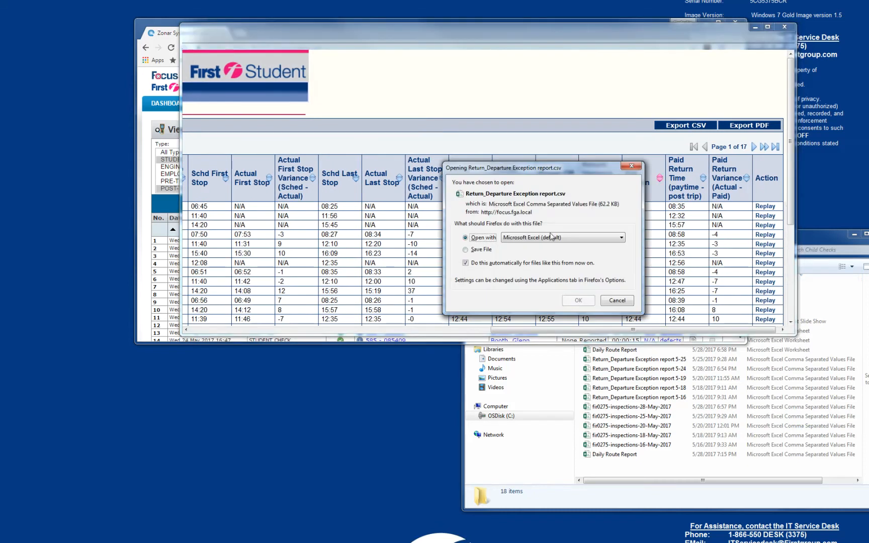
click(578, 301)
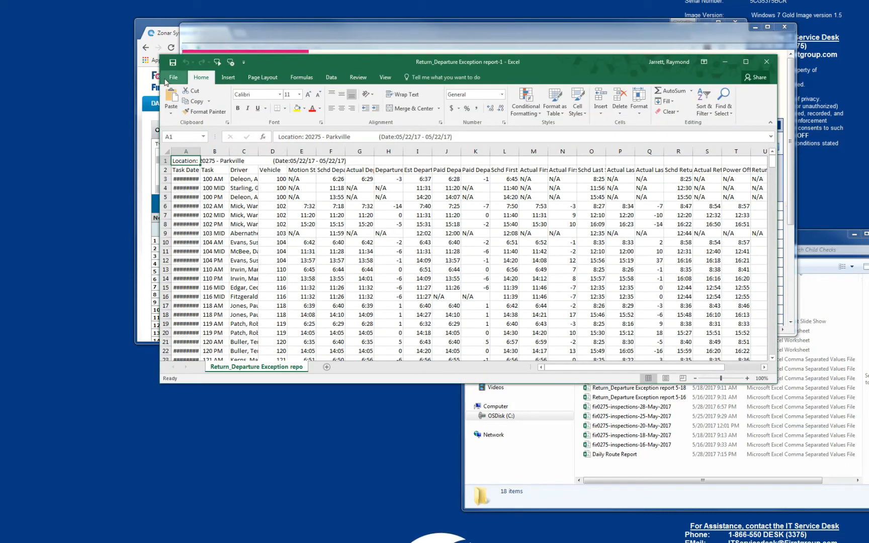
Begin saving a copy of the exception report workbook, choosing Child Checks in My Documents as the destination folder.
click(173, 77)
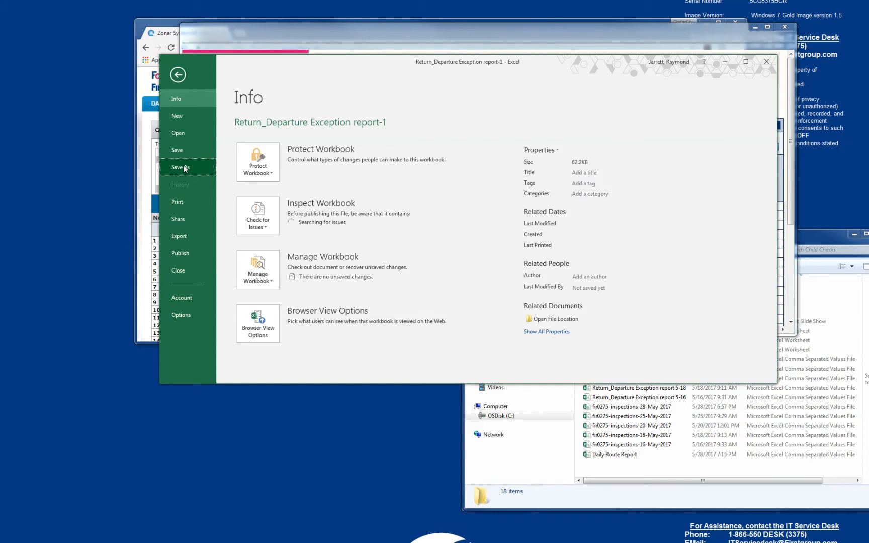
click(184, 168)
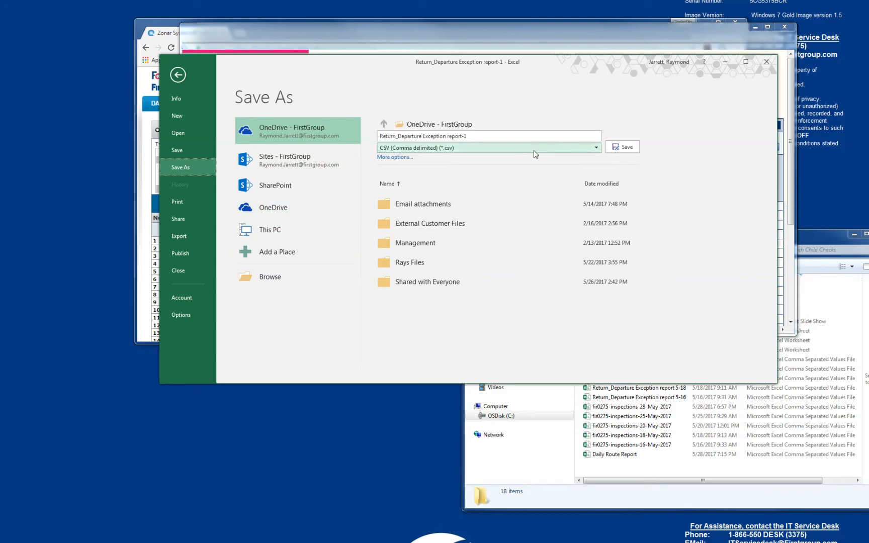
click(280, 276)
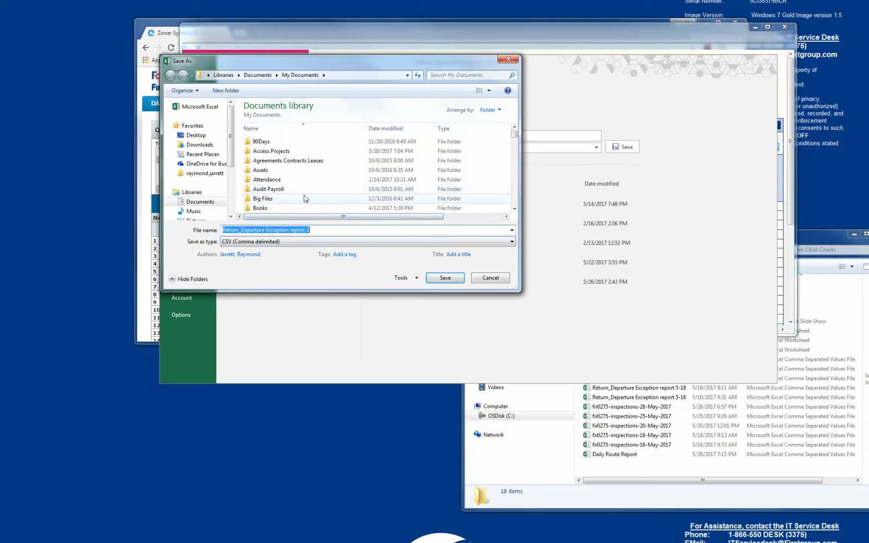
click(514, 210)
double_click(514, 210)
click(514, 211)
click(514, 210)
double_click(294, 199)
Name the file Return_Departure Exception report 5-22 and save it, keeping the CSV format.
click(316, 232)
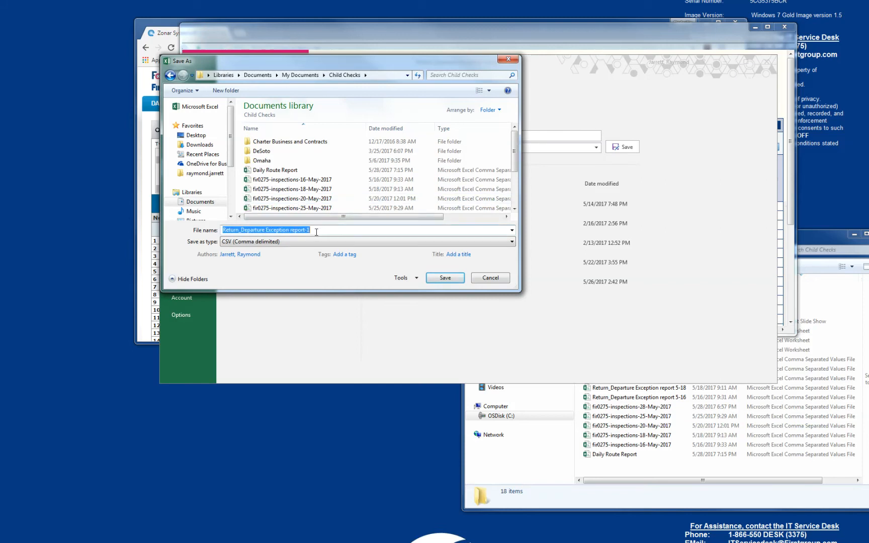
click(321, 229)
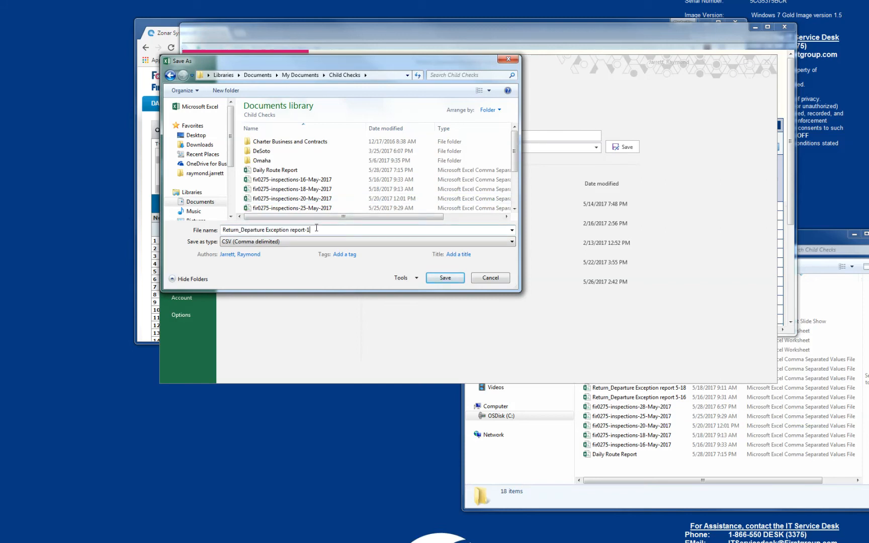
key(BackSpace)
key(BackSpace)
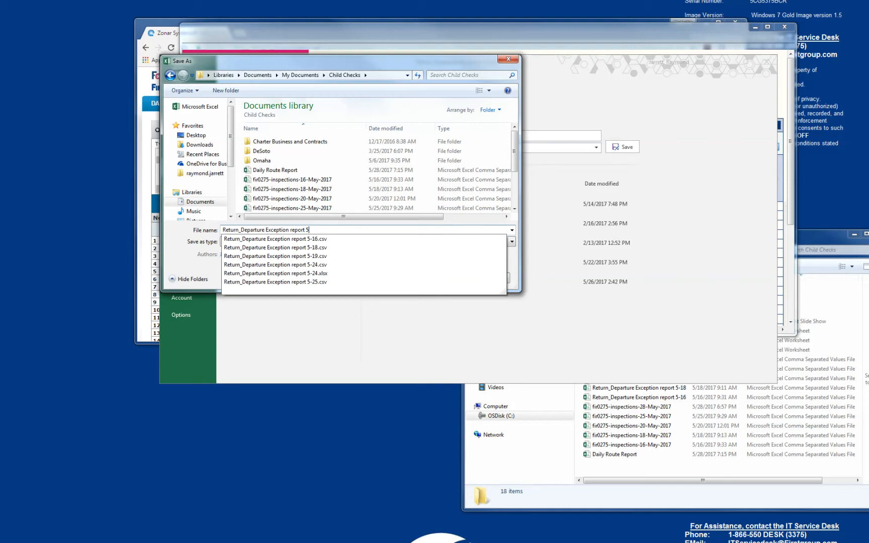
text(5-2)
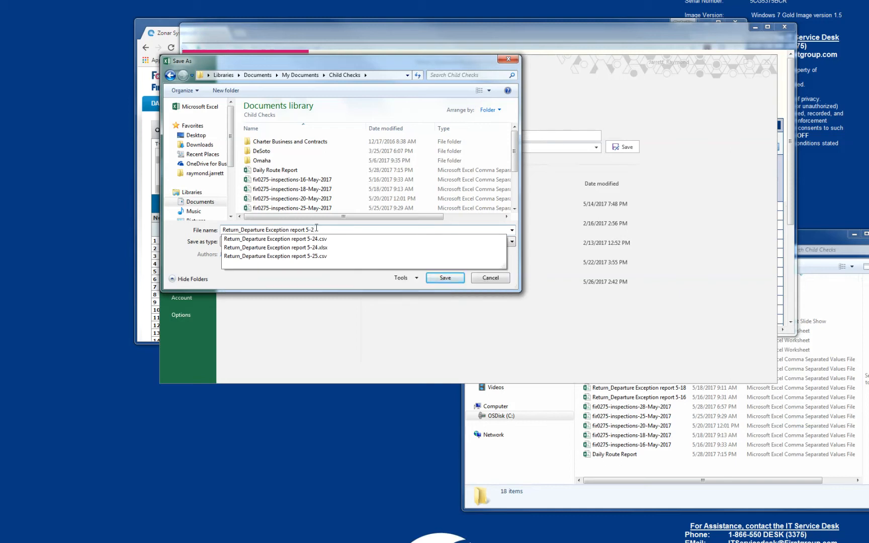
text(2)
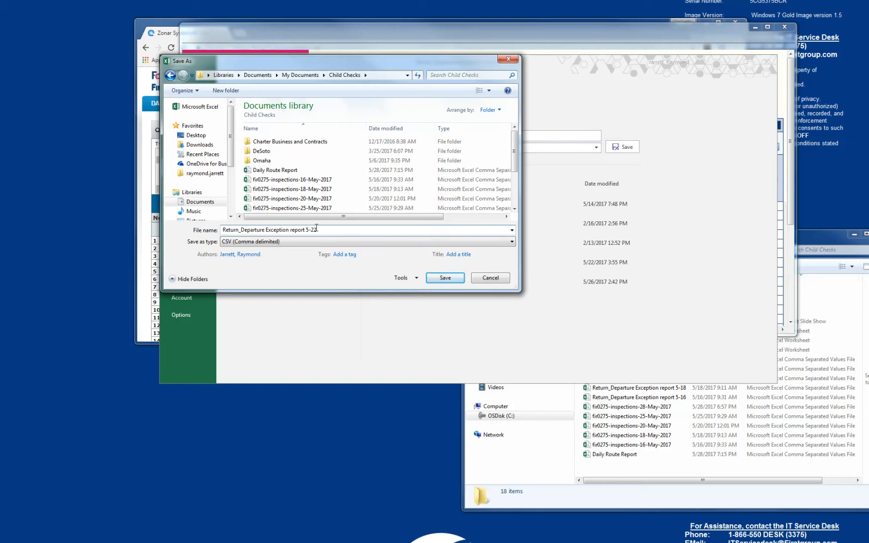
click(444, 278)
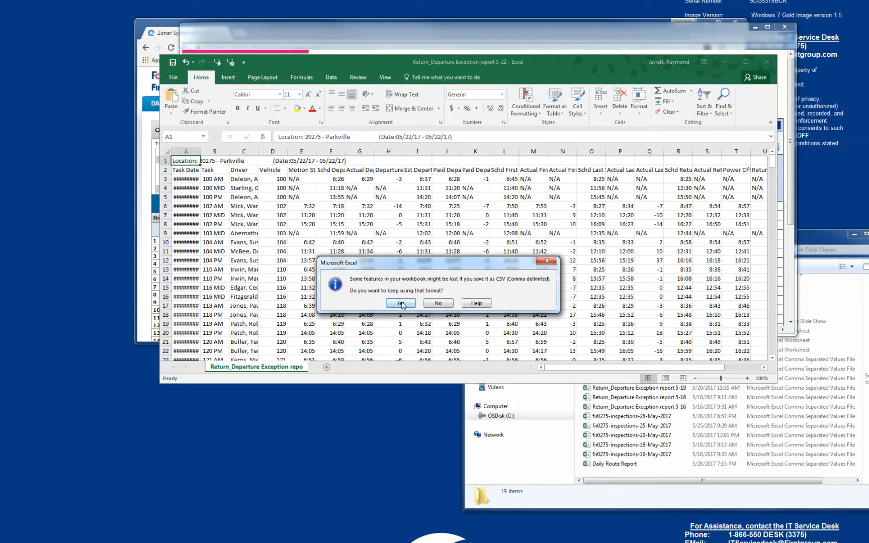
click(401, 305)
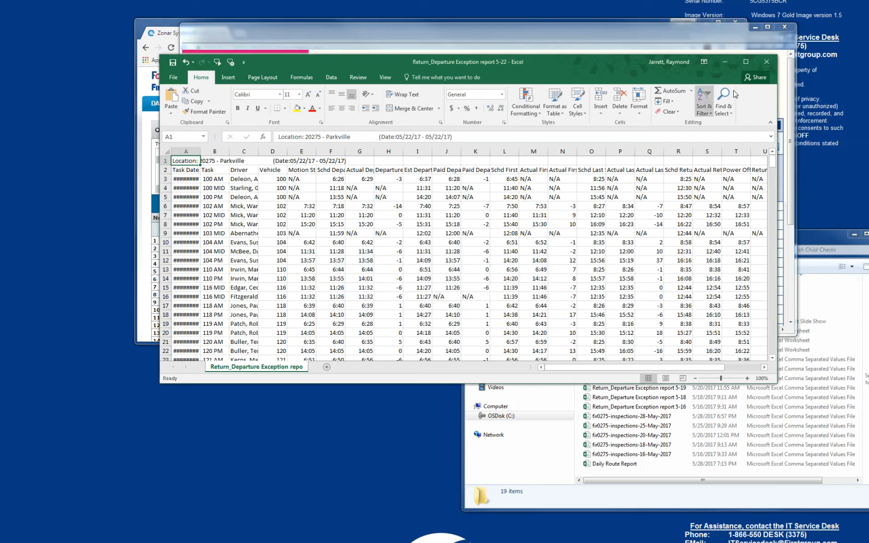
Close the exception report workbook without saving further changes, and close the exception report's browser window.
click(772, 64)
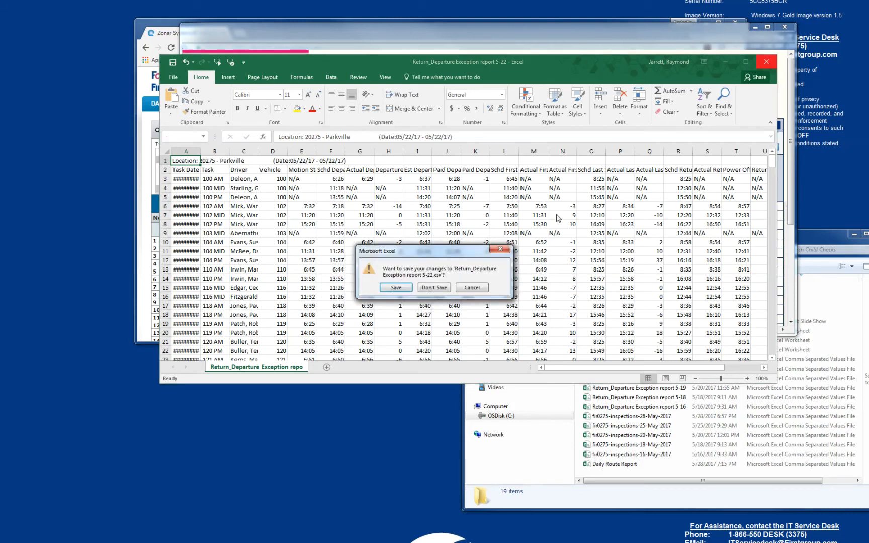
click(426, 288)
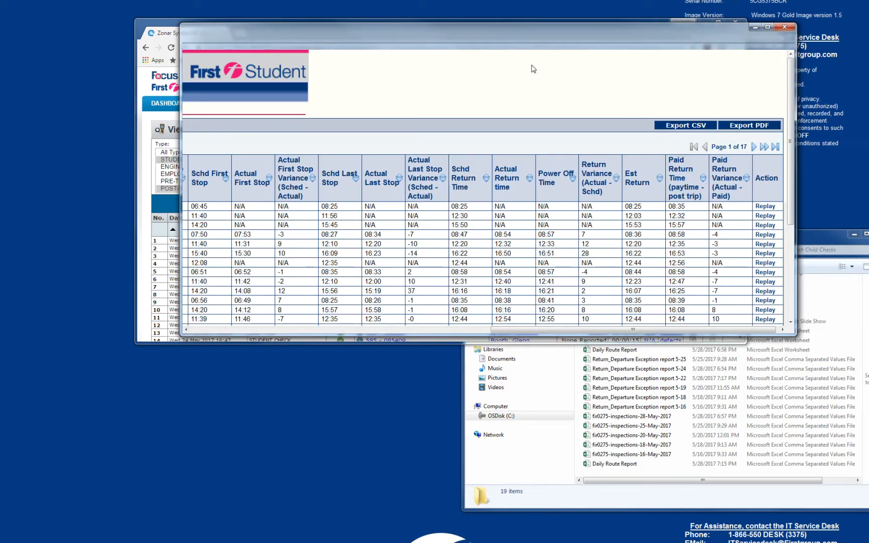
click(781, 28)
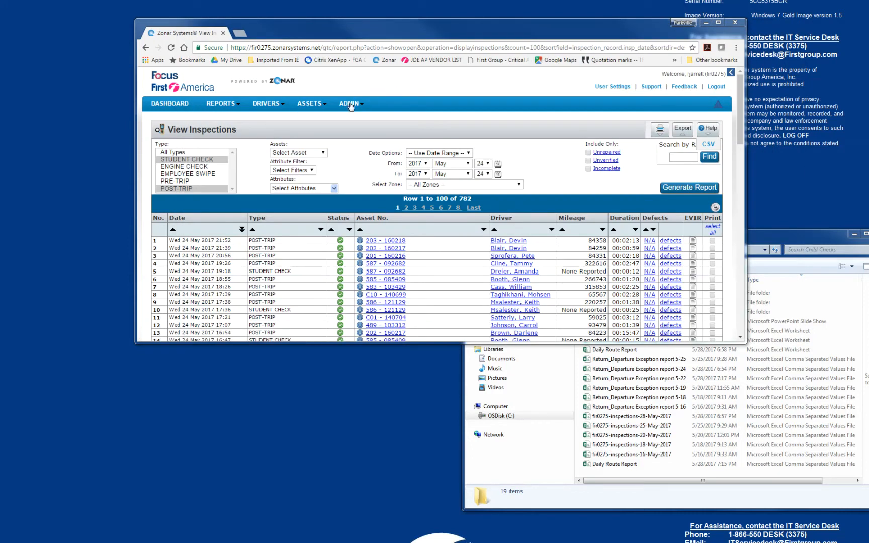
Generate the View Inspections report for Student Check and Post-Trip types, dated from May 22 to May 22, 2017.
click(203, 160)
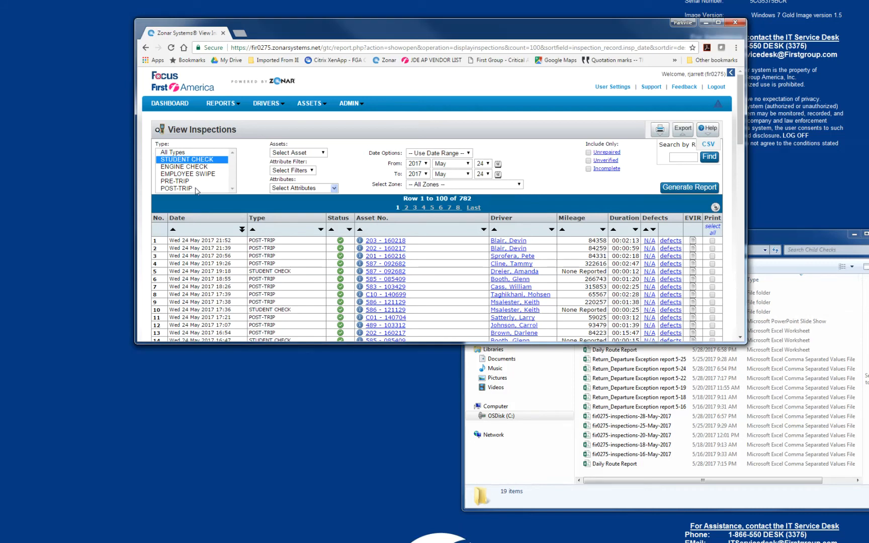
ctrl+click(196, 189)
click(490, 164)
click(480, 300)
click(488, 175)
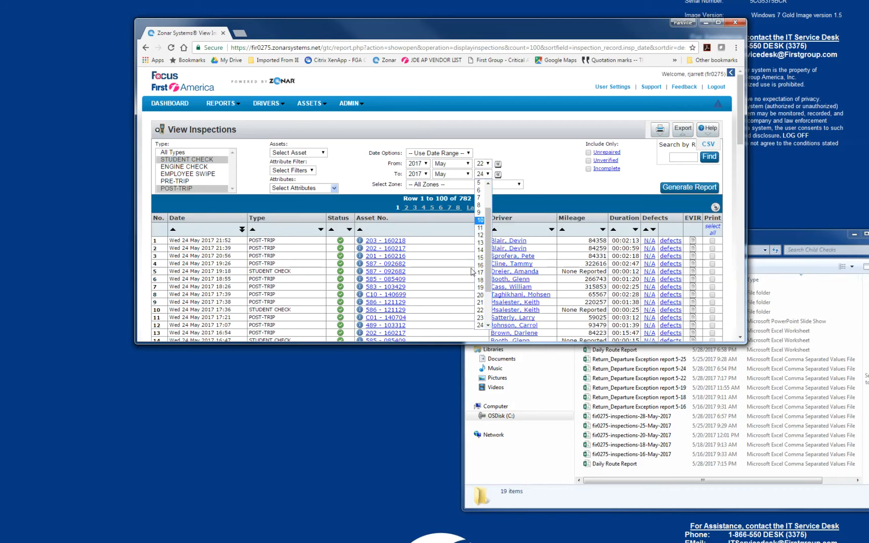
click(479, 312)
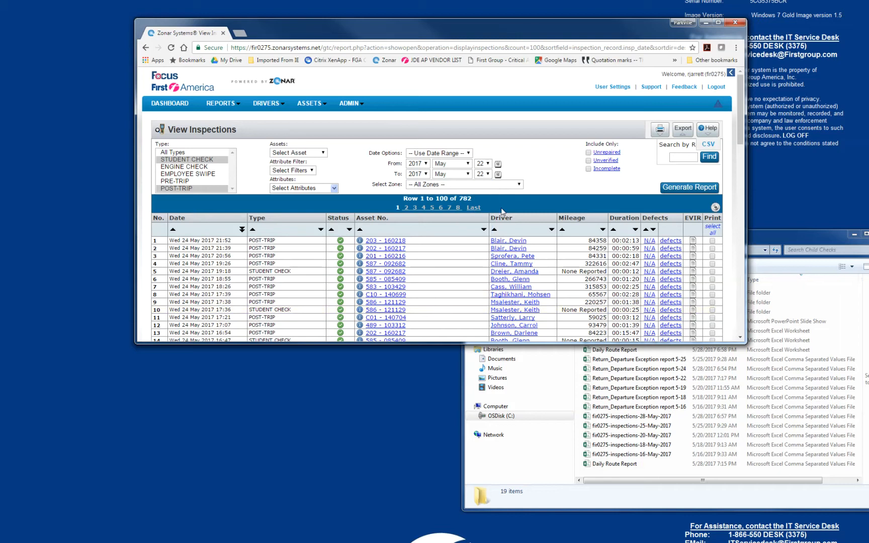
click(686, 188)
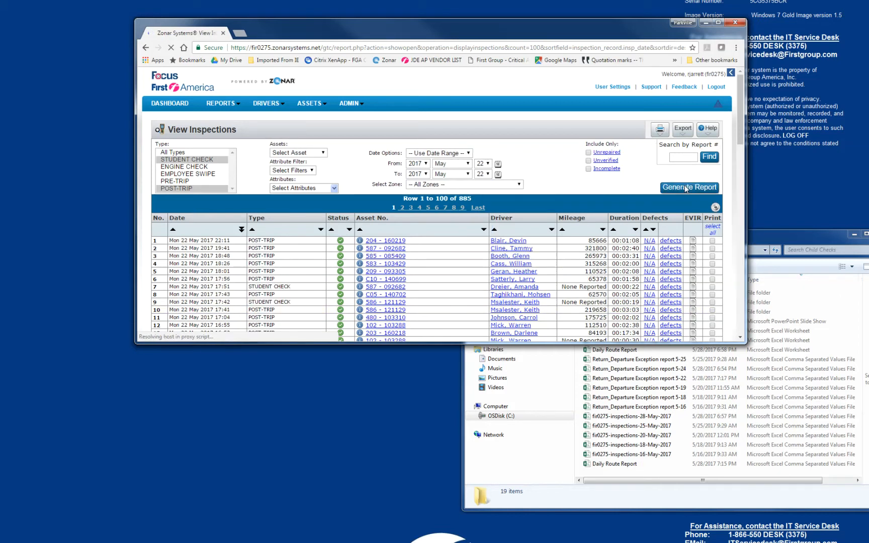
Export the inspections report as a CSV and open the downloaded file in Excel.
click(682, 132)
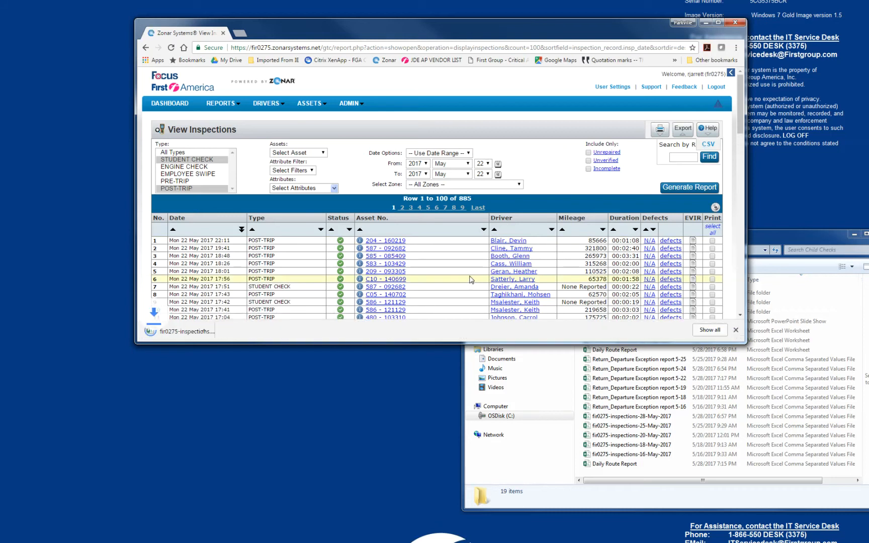
drag(191, 332, 196, 341)
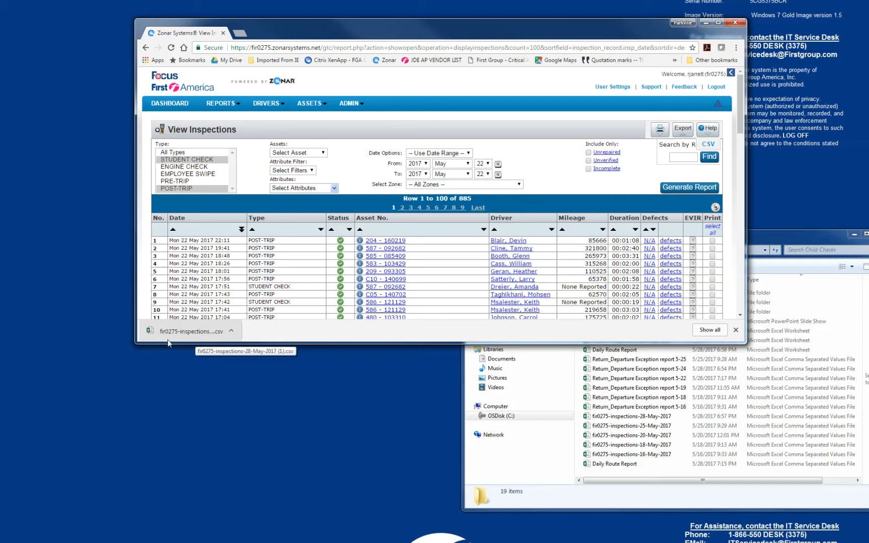
click(179, 333)
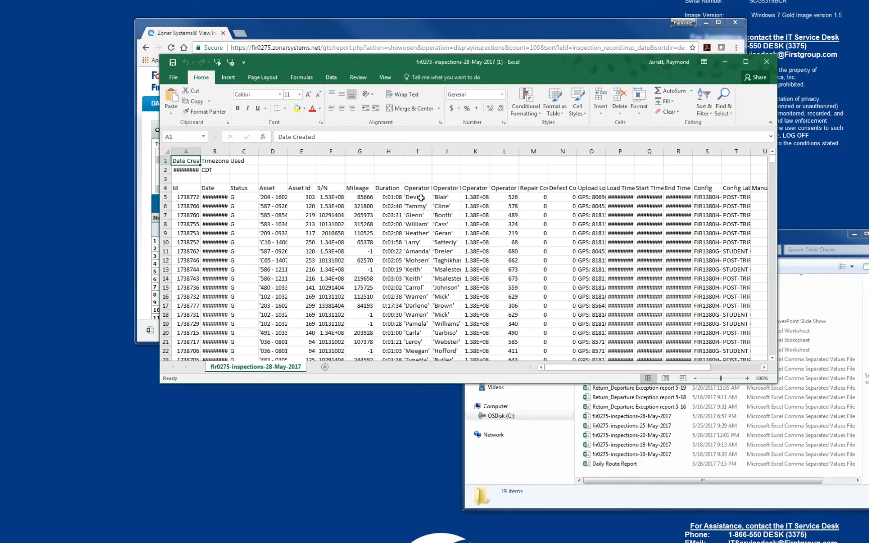
Begin saving a copy of the inspections workbook and locate the Child Checks folder in My Documents.
click(173, 78)
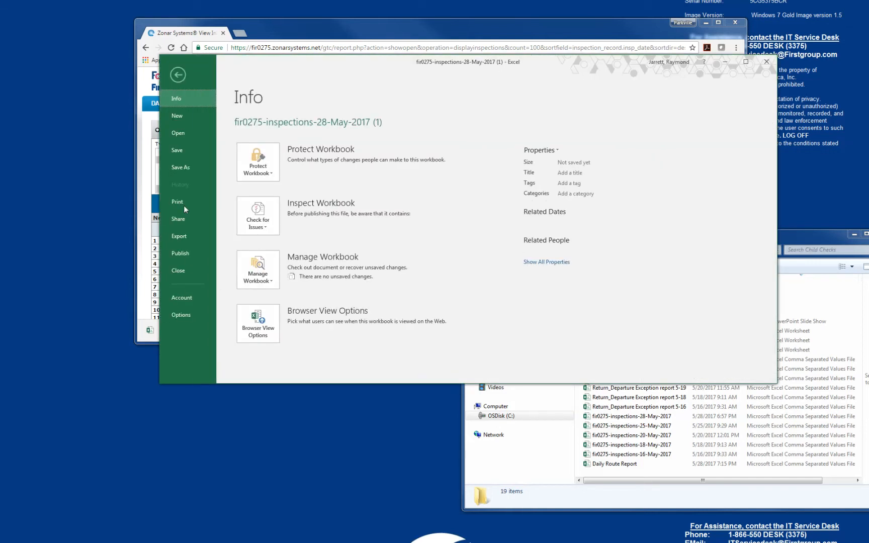
click(179, 168)
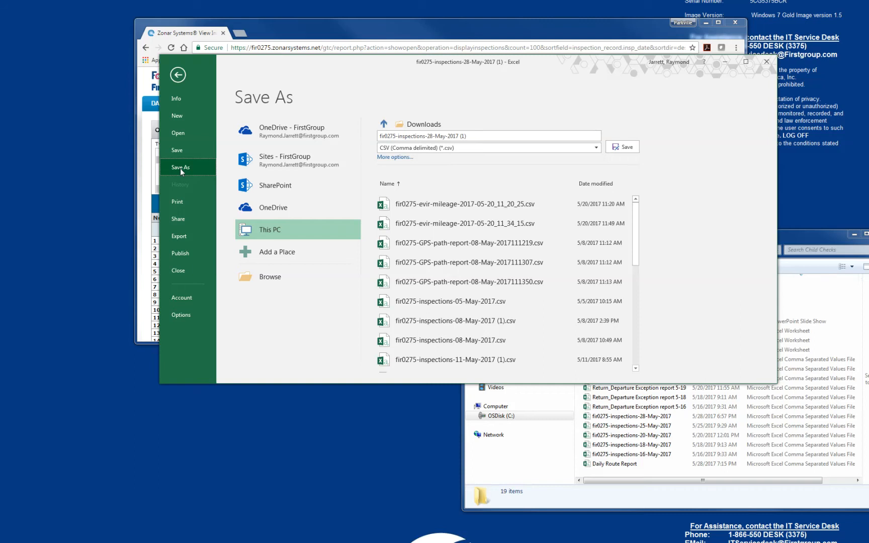
click(270, 276)
click(200, 140)
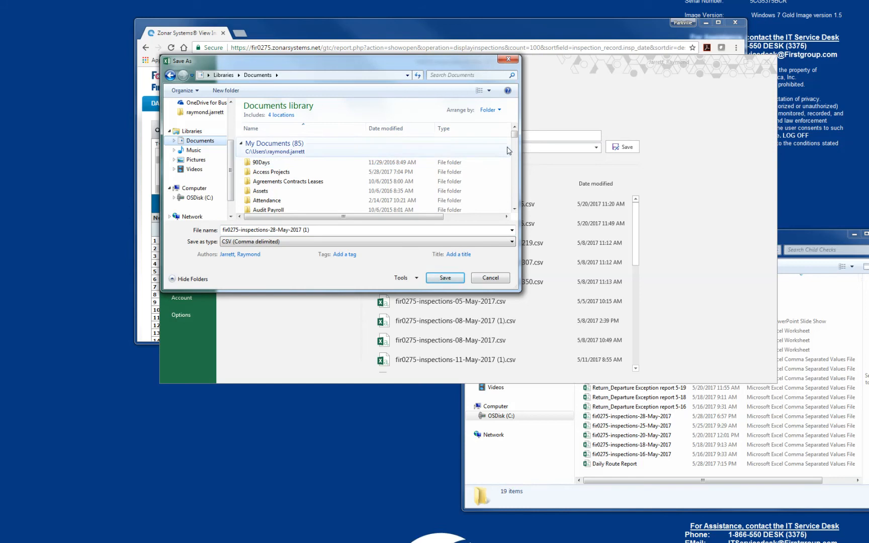
click(514, 209)
click(513, 209)
click(514, 209)
click(514, 208)
click(514, 208)
click(514, 209)
click(513, 209)
click(285, 199)
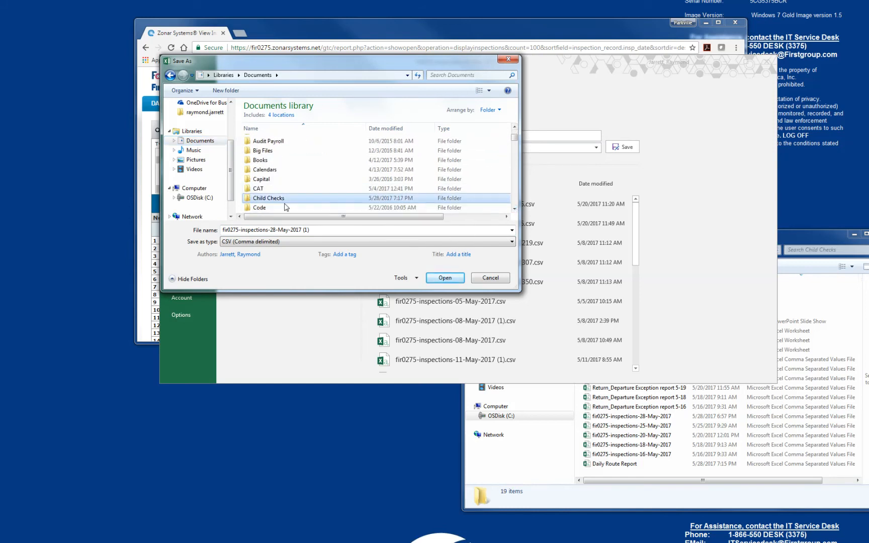
Name the file fir0275-inspections-22-May-2017 and save it in the Child Checks folder, keeping the CSV format.
click(311, 230)
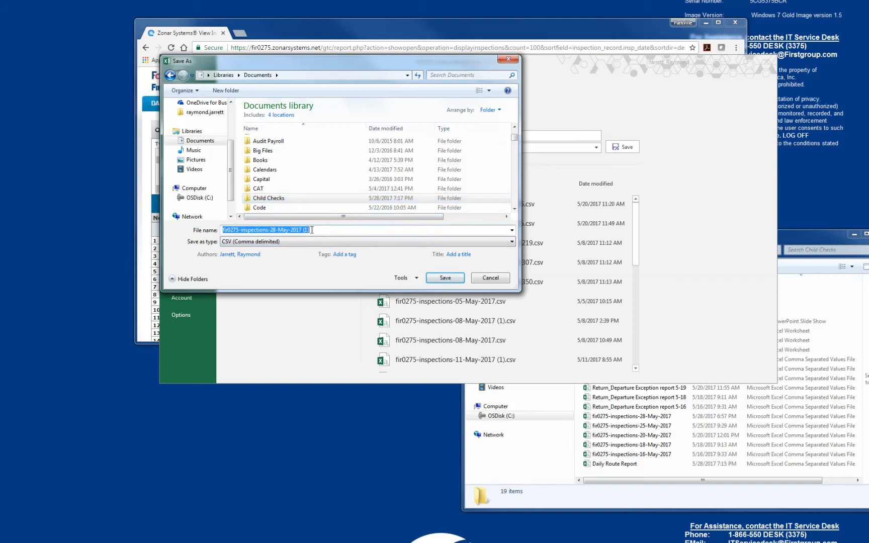
drag(310, 230, 280, 231)
click(275, 230)
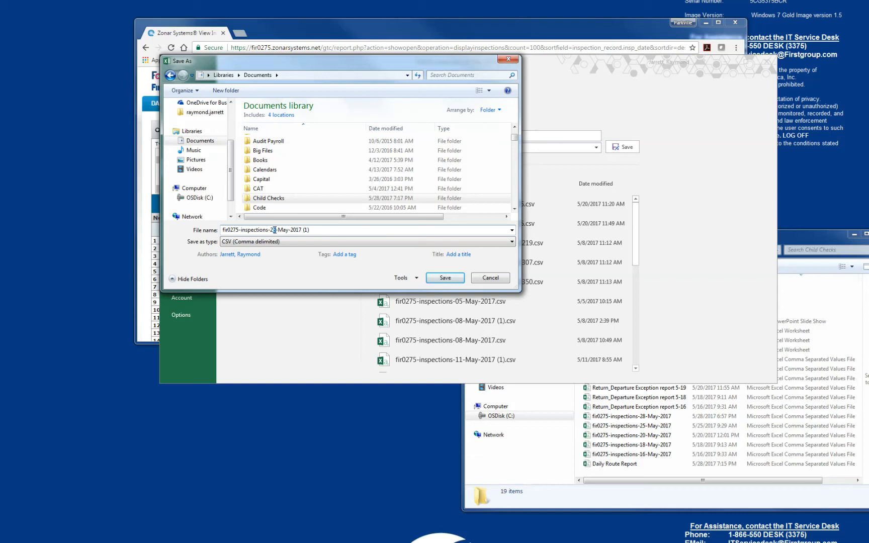
text(2)
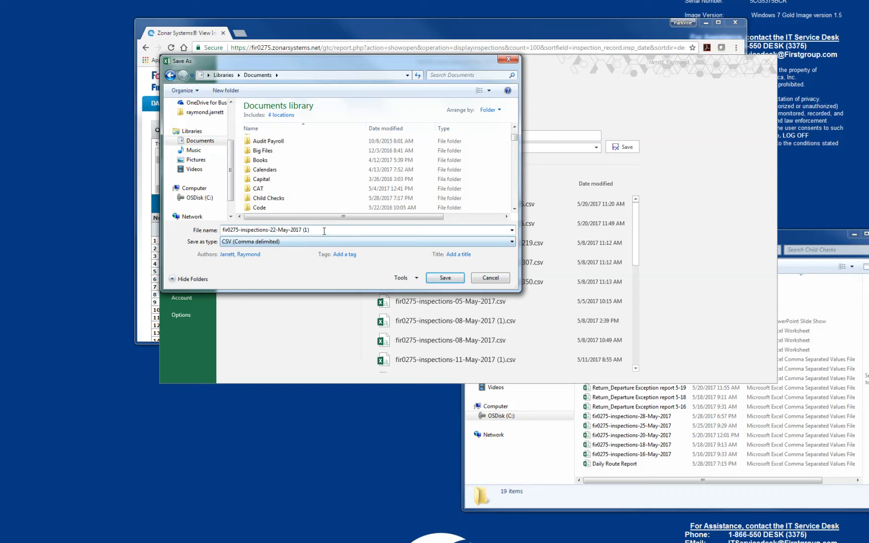
click(323, 229)
key(BackSpace)
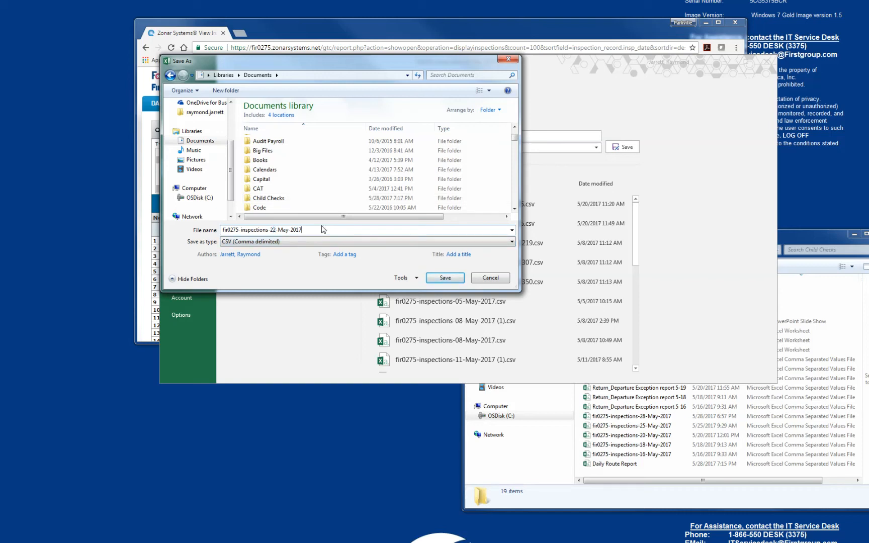
click(290, 202)
double_click(290, 200)
click(440, 278)
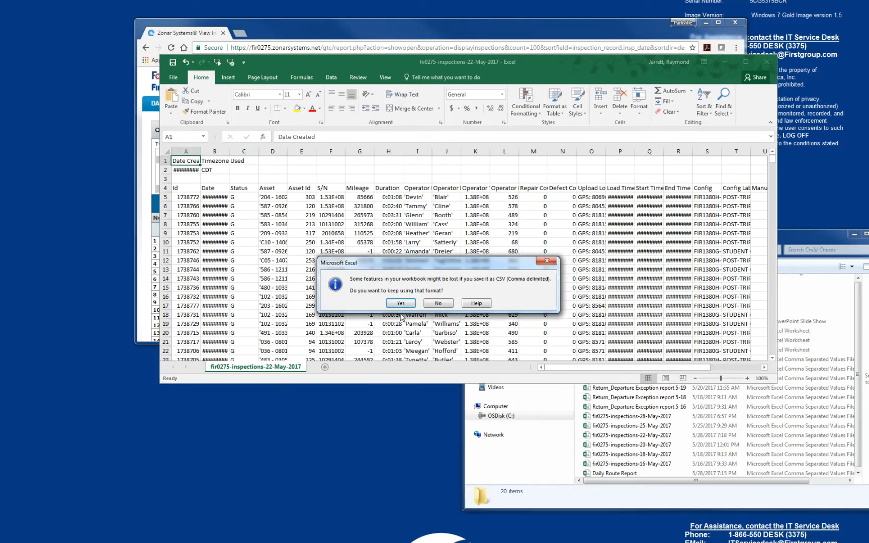
click(400, 303)
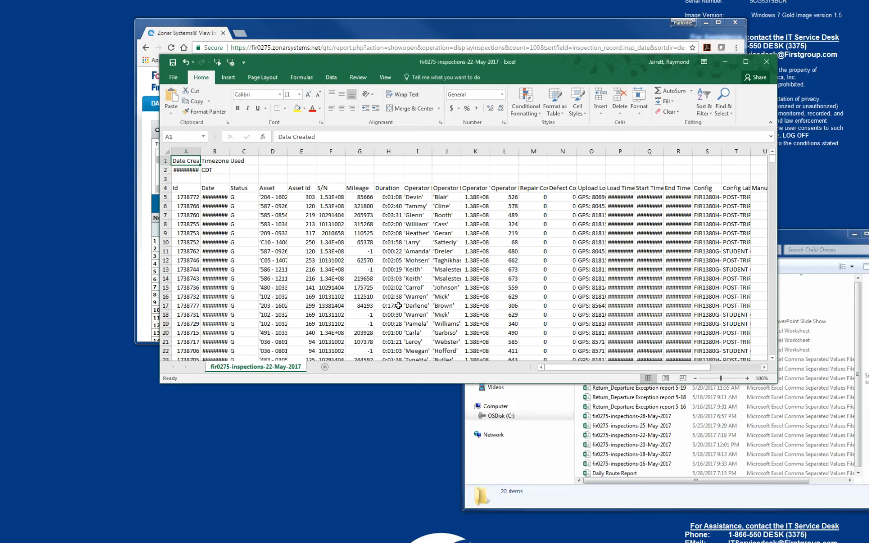
Close the inspections workbook without saving further changes, and open the Child Search V4 database in Access.
click(766, 62)
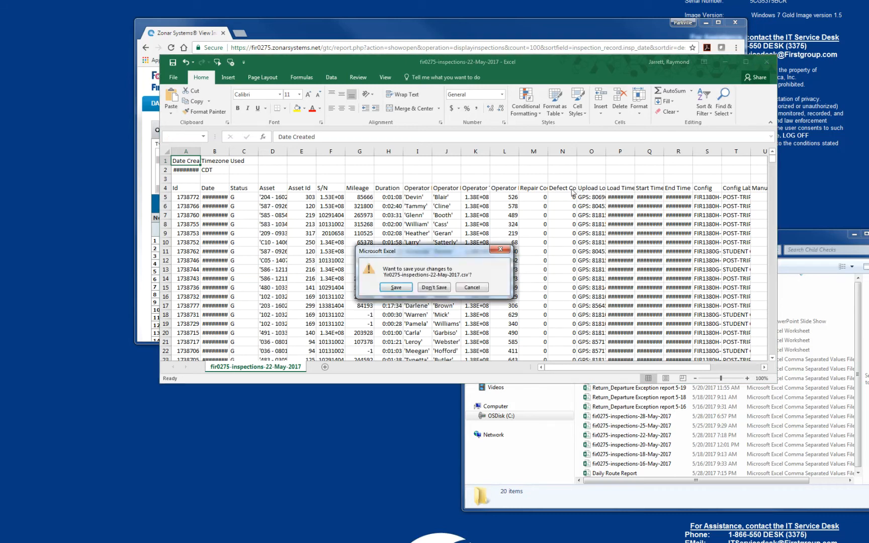
click(431, 288)
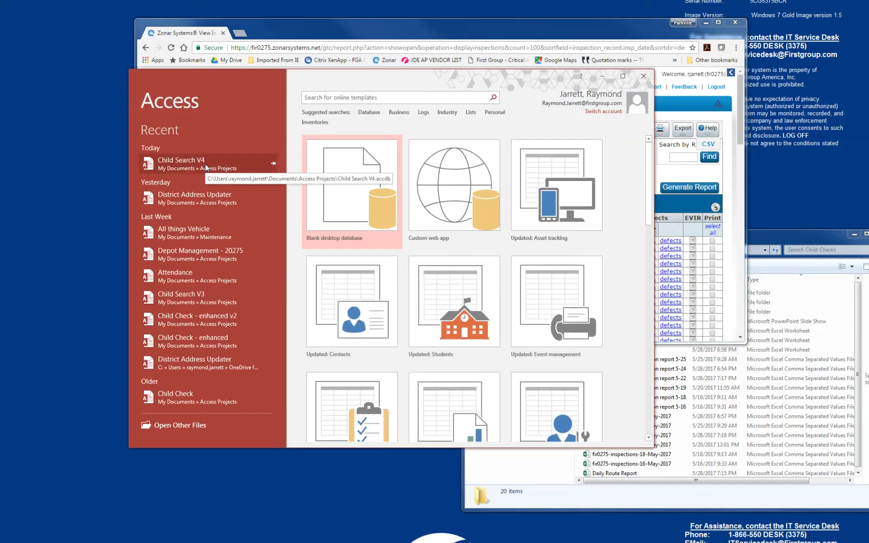
click(206, 164)
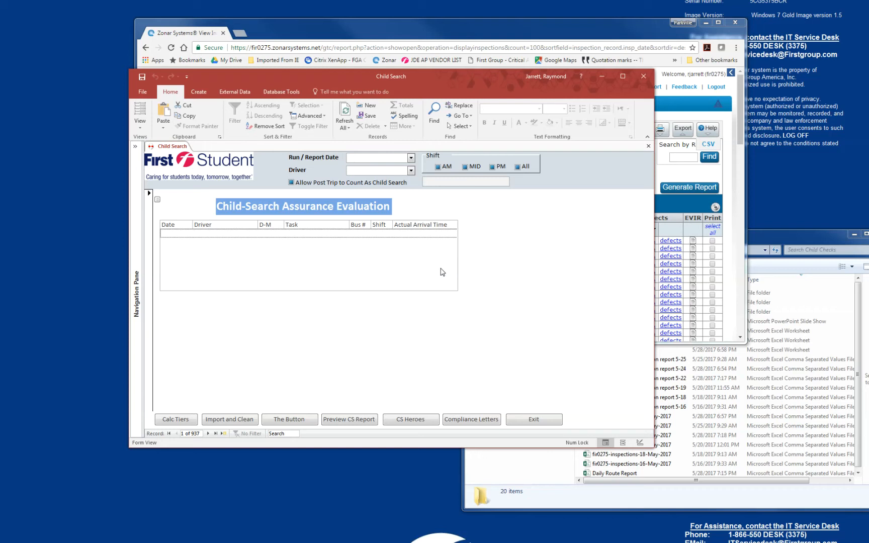
Run Calc Tiers to import the Daily Route Report CSV from Child Checks, replacing the existing Daily Route Report.xlsx.
click(182, 422)
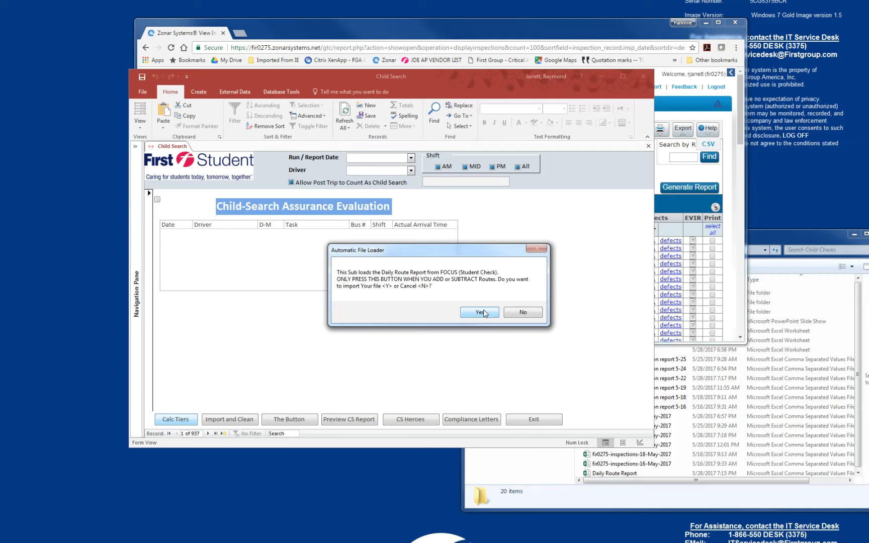
click(480, 312)
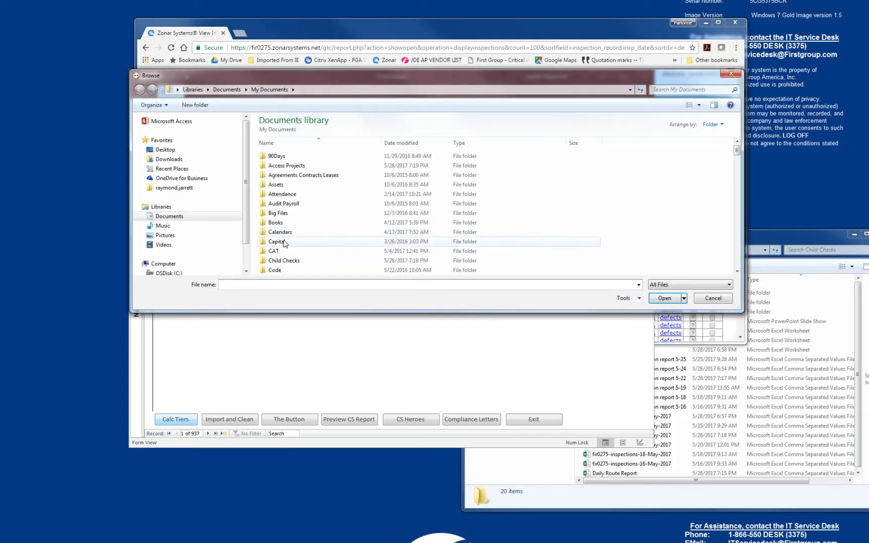
click(282, 262)
double_click(282, 261)
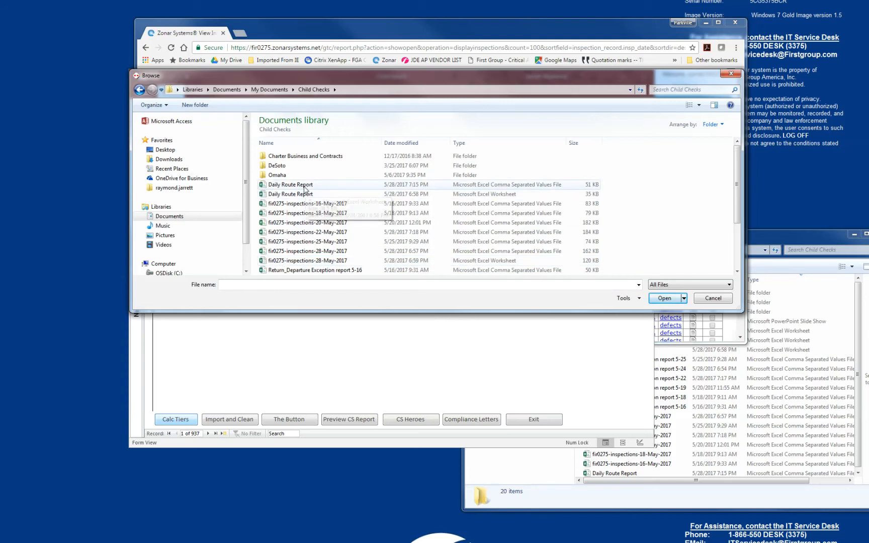
click(372, 185)
click(660, 298)
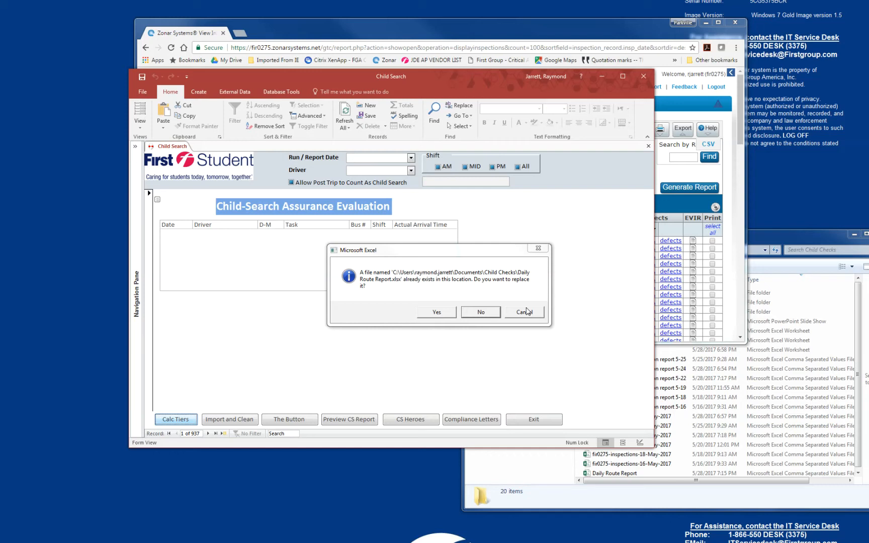
click(436, 311)
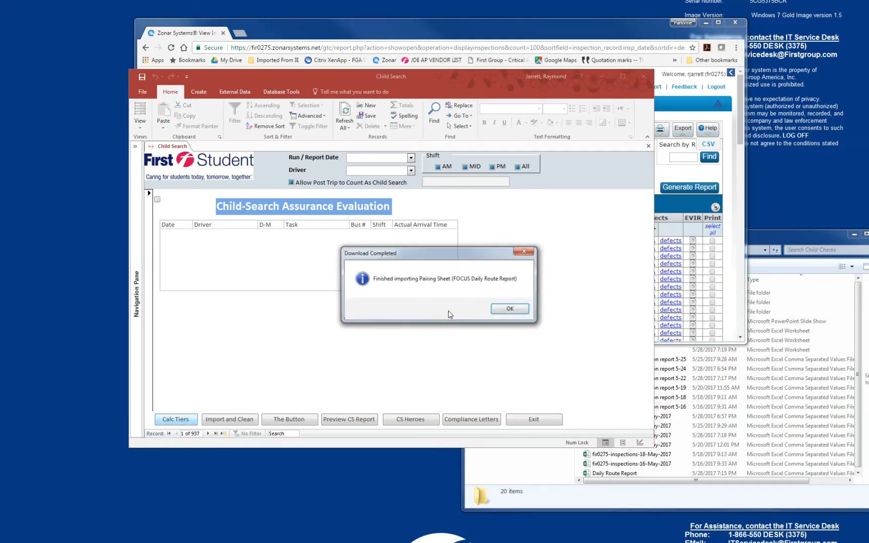
click(509, 310)
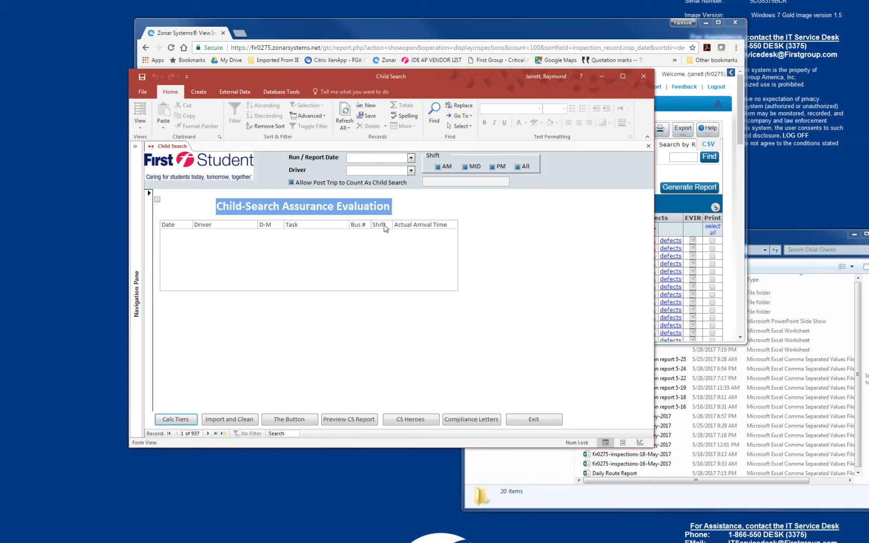
Set the shift to AM and allow post trips to count as child searches.
click(437, 167)
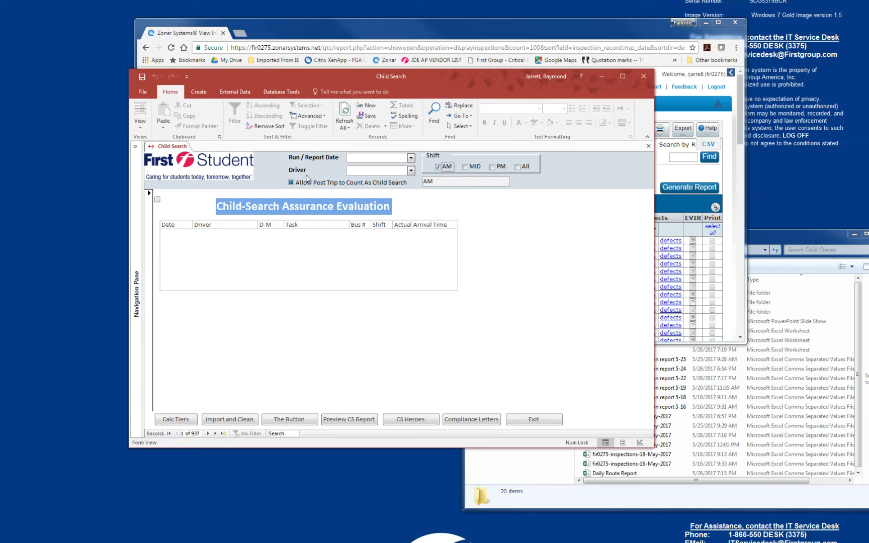
click(293, 183)
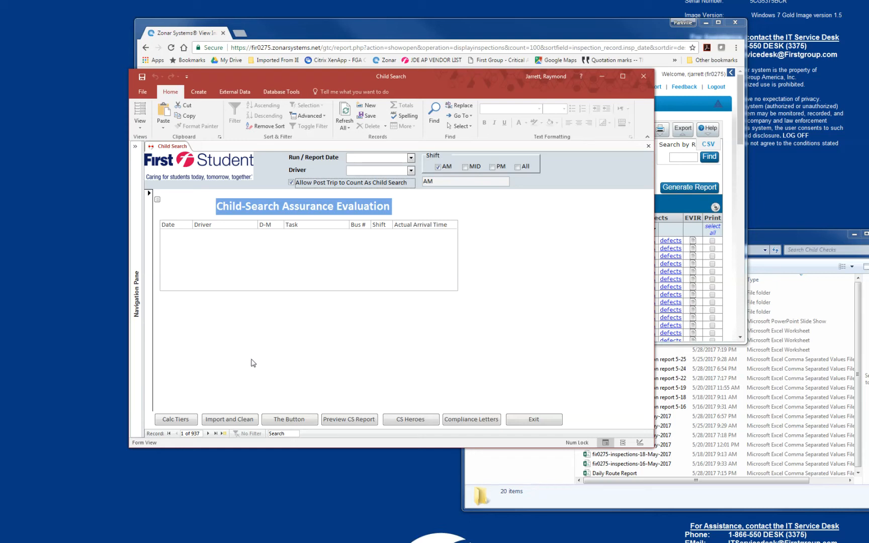
Run Import and Clean without clearing the database records, and import the fir0275-inspections-22-May-2017 CSV as the Zonar file.
click(243, 422)
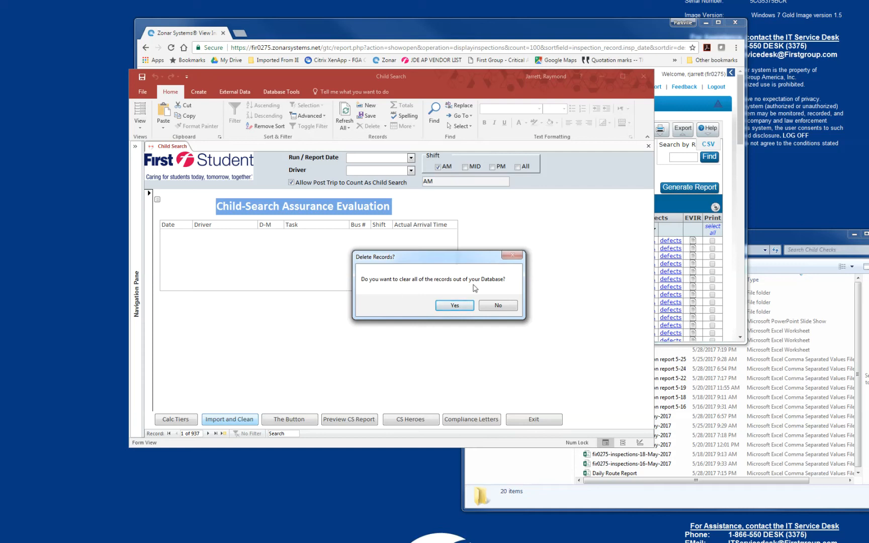
click(499, 308)
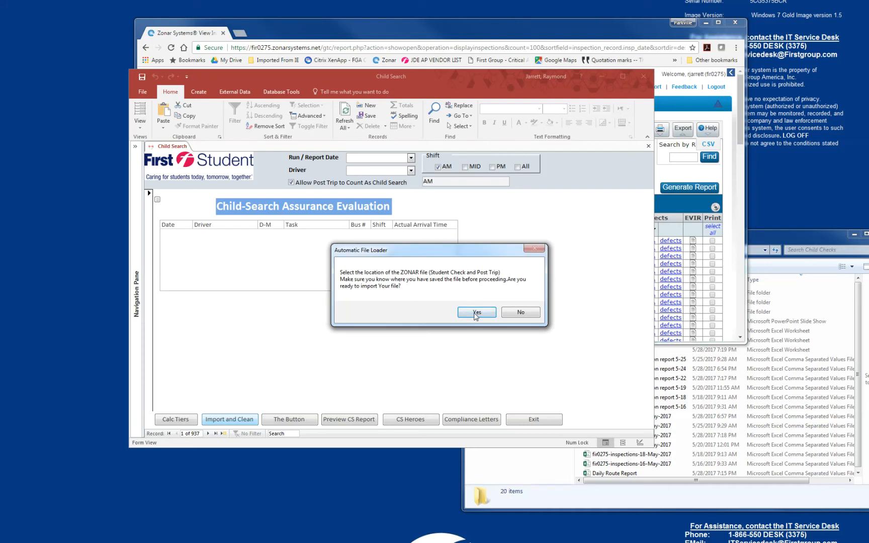
click(476, 313)
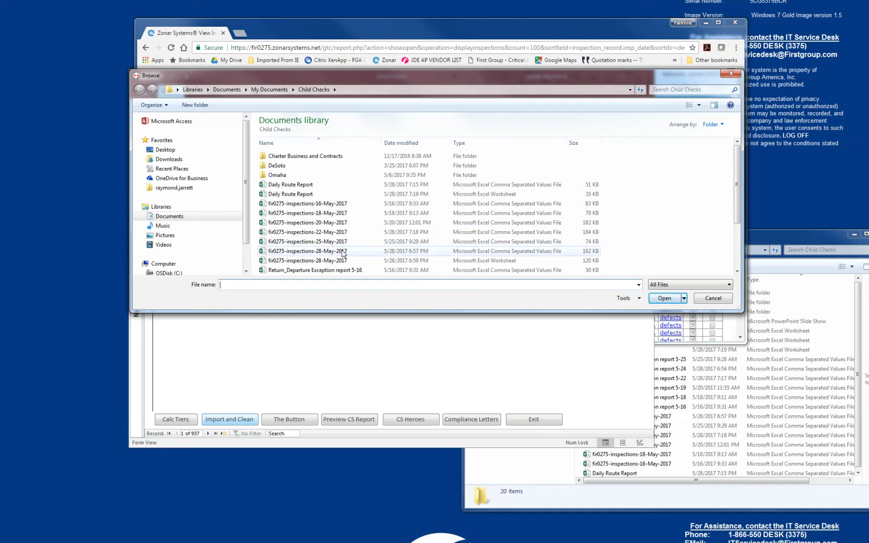
click(318, 233)
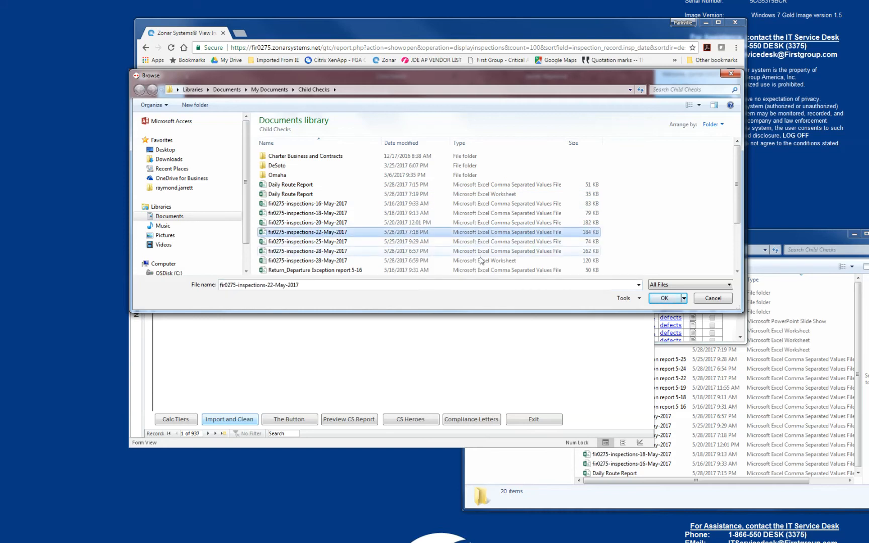
click(660, 299)
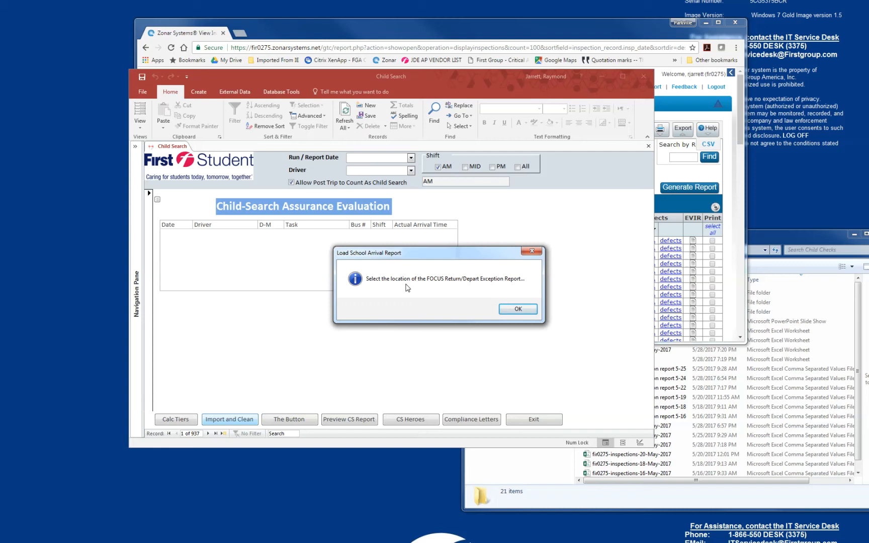
Import the Return_Departure Exception report 5-22 CSV from Child Checks as the FOCUS Return/Depart Exception Report and finish the import.
click(512, 307)
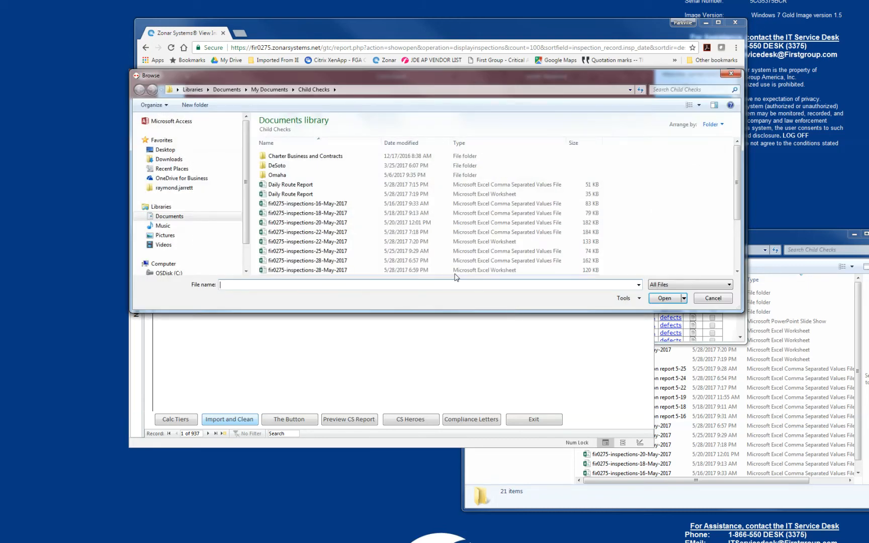
drag(736, 192, 735, 237)
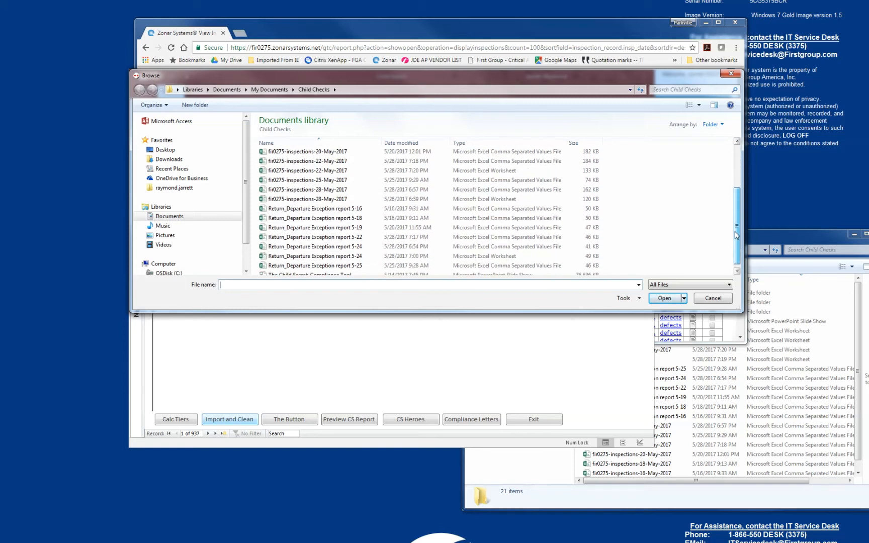
click(312, 239)
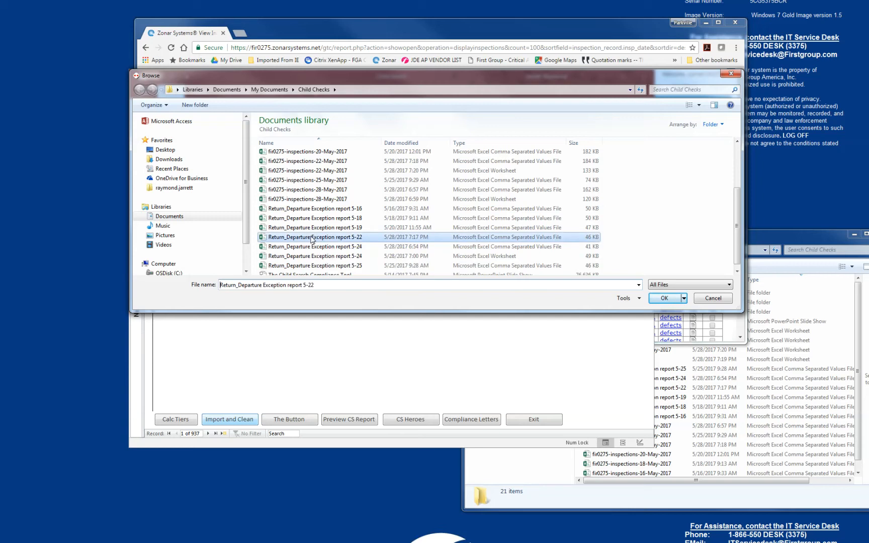
click(658, 298)
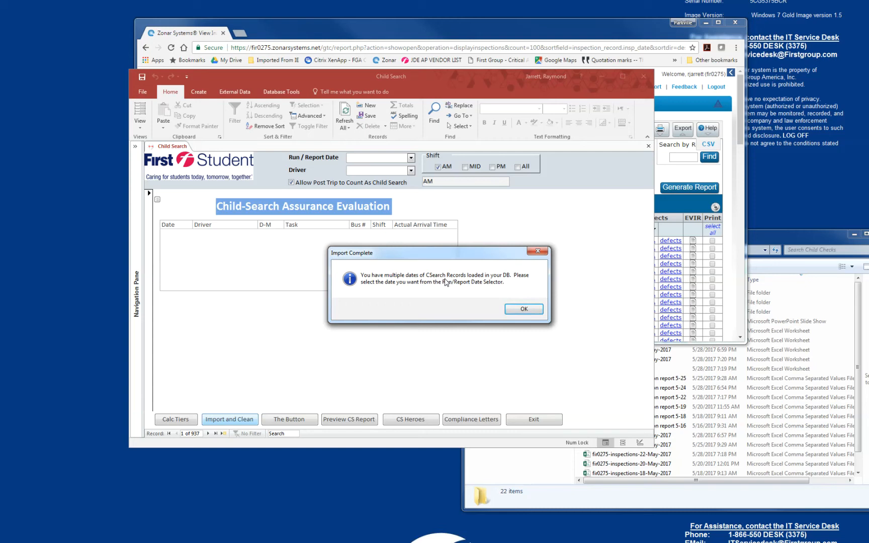
click(521, 308)
Set the run/report date to 5/22/2017 and run the child check evaluation for the AM shift.
click(411, 158)
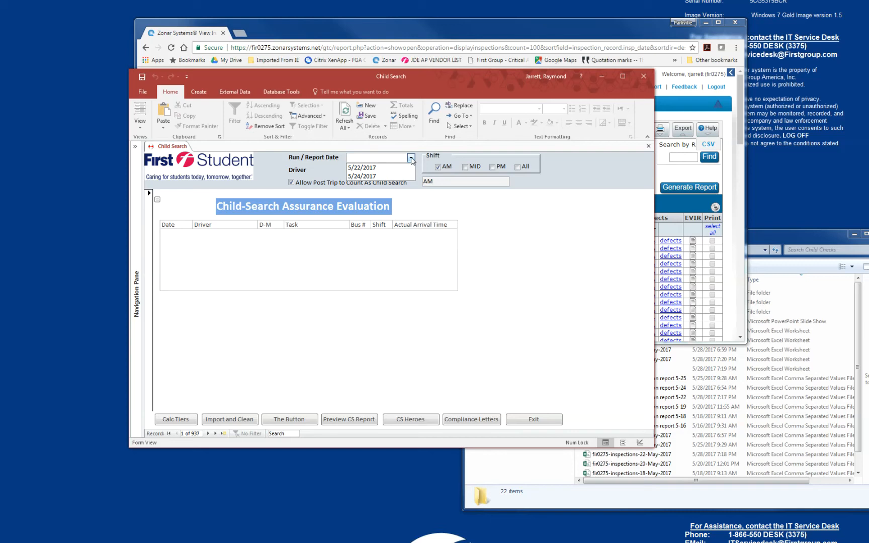
click(379, 169)
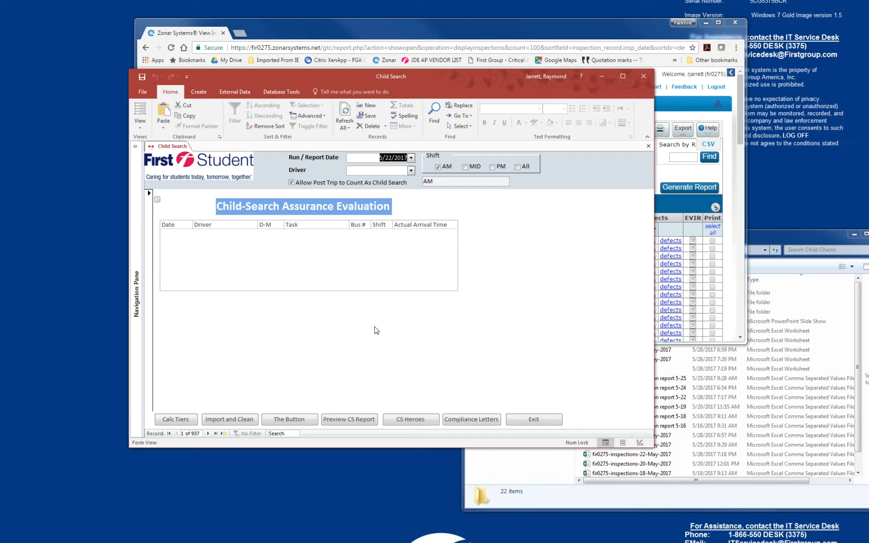
click(294, 422)
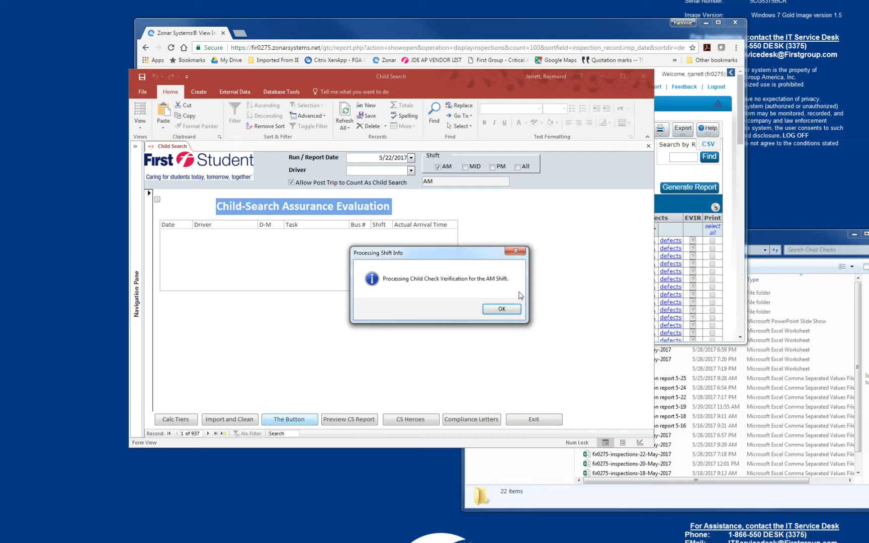
click(491, 310)
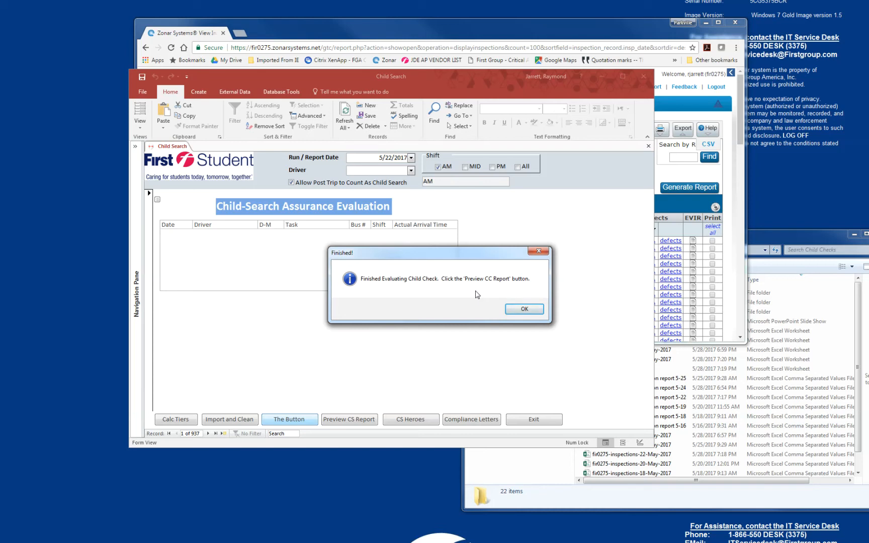
click(523, 310)
Preview the emergency report of employees with zero searches for 5/22/2017, review its entries, and close the preview.
click(354, 420)
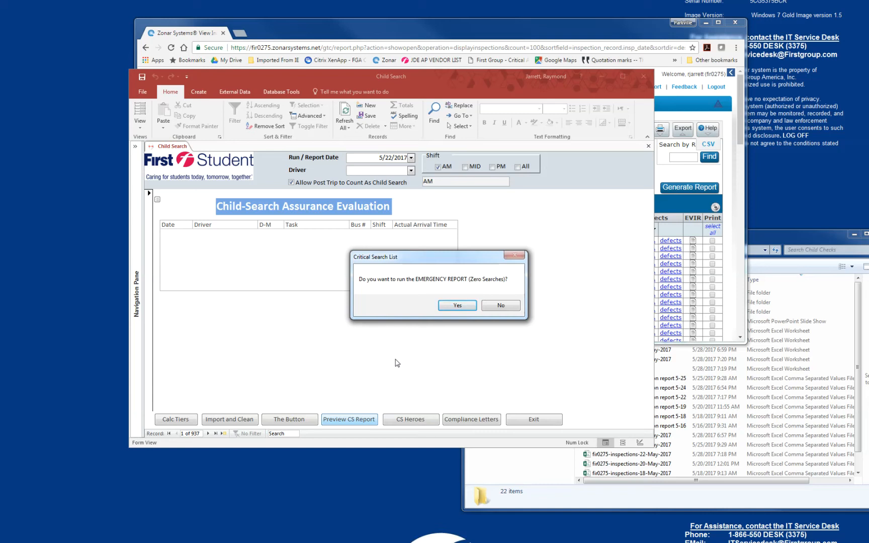
click(454, 306)
click(455, 310)
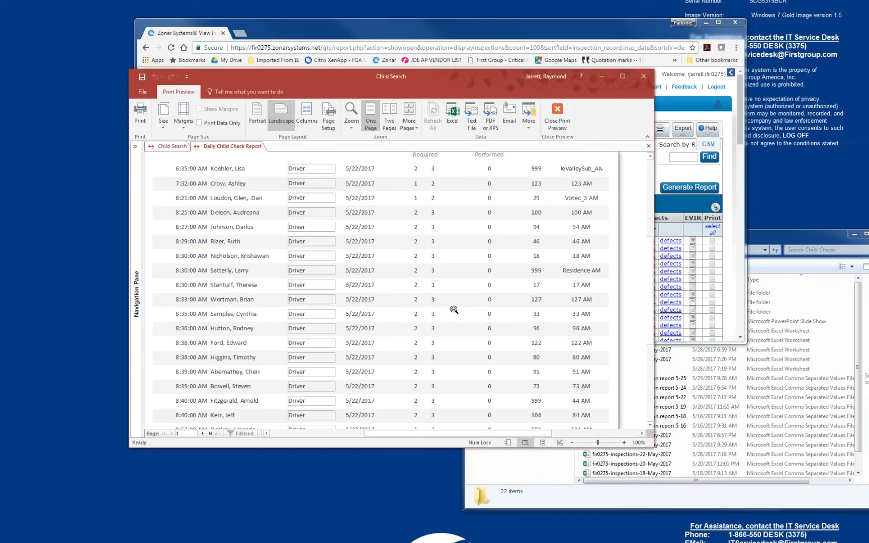
scroll(448, 311, up, 1)
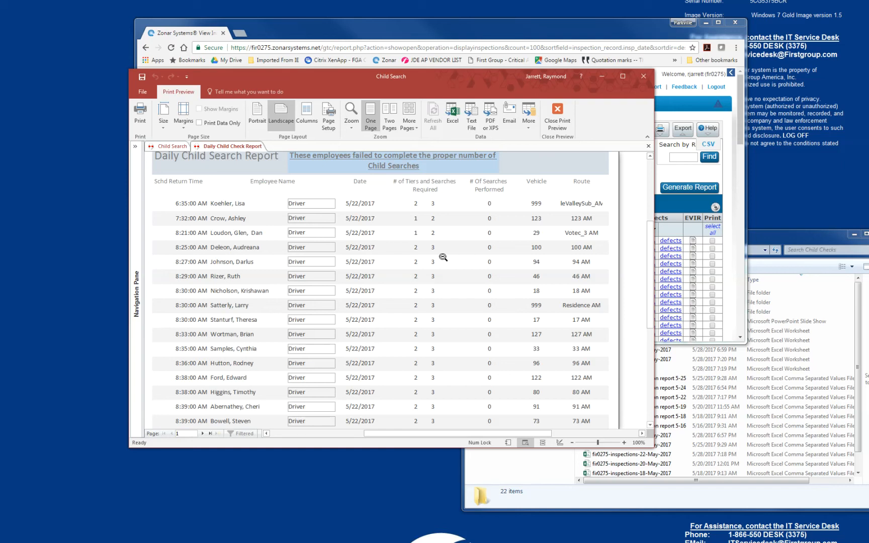
scroll(444, 256, down, 1)
scroll(442, 257, up, 4)
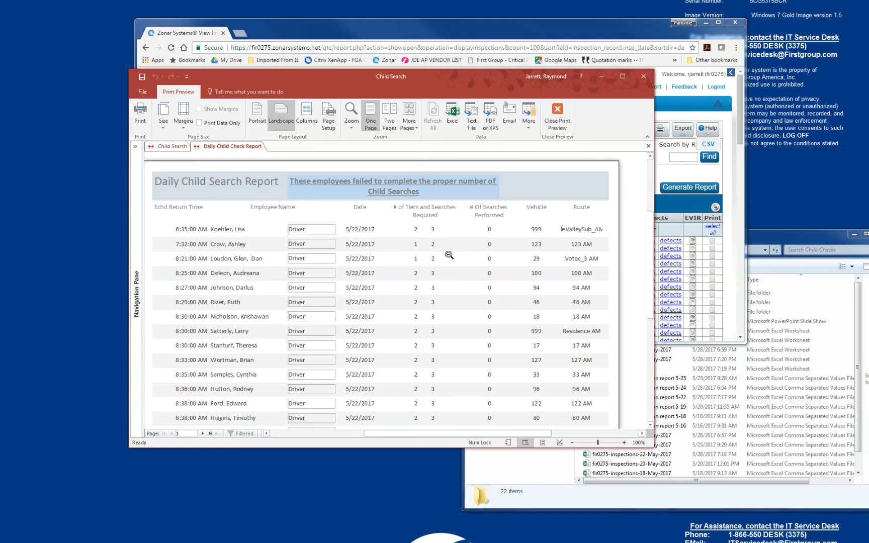
click(557, 113)
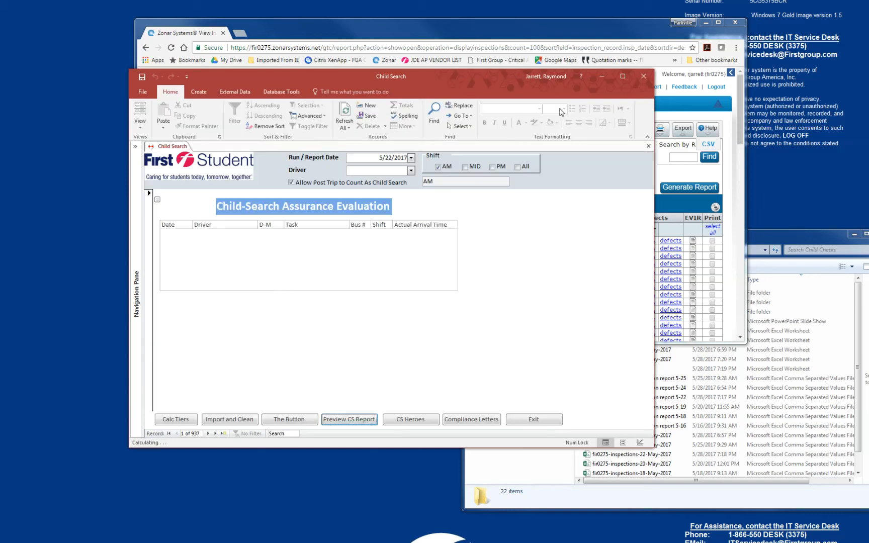
Preview the full Daily Child Search Report for 5/22/2017 without the emergency option, review its first two pages, and close it.
click(349, 420)
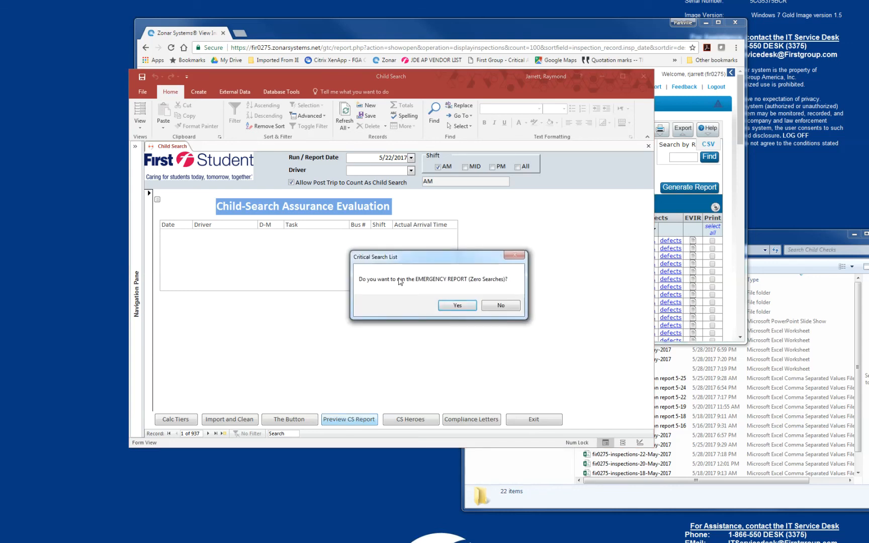
click(500, 309)
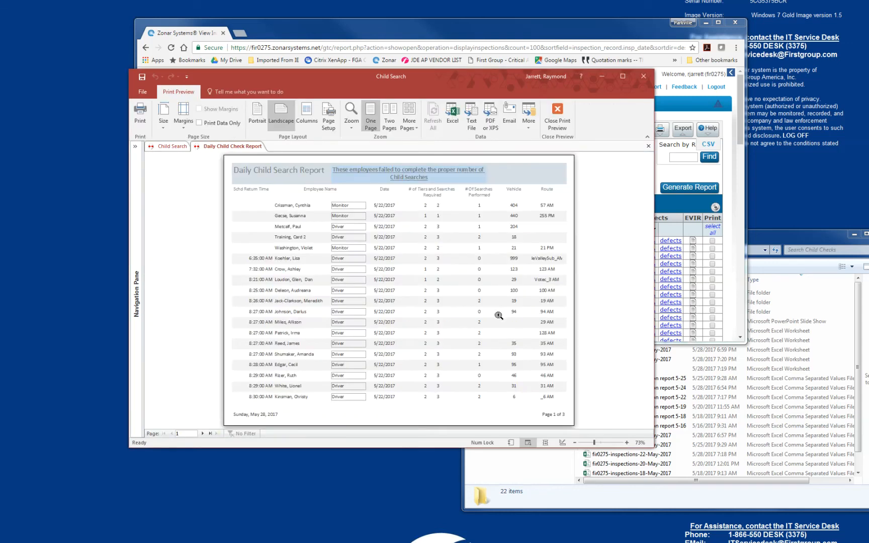
click(432, 304)
scroll(450, 281, up, 1)
scroll(450, 286, down, 1)
scroll(450, 286, down, 3)
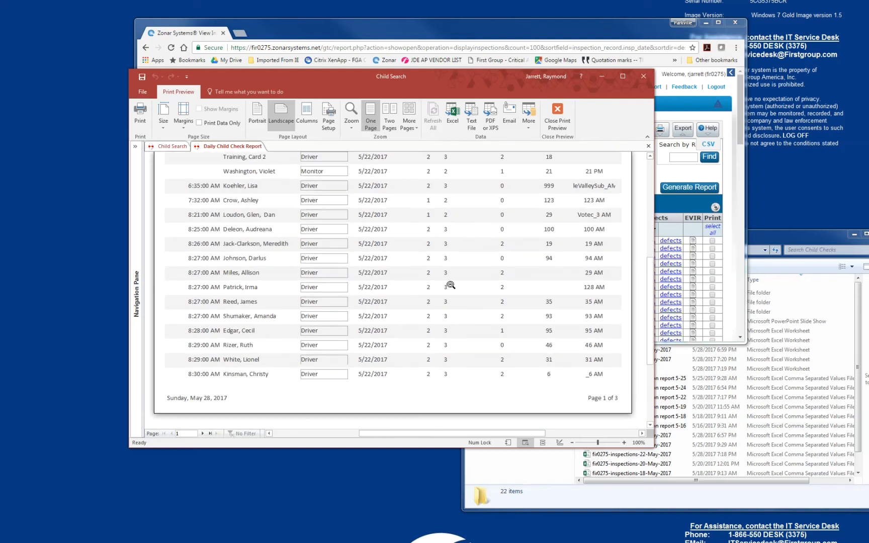
scroll(443, 372, up, 1)
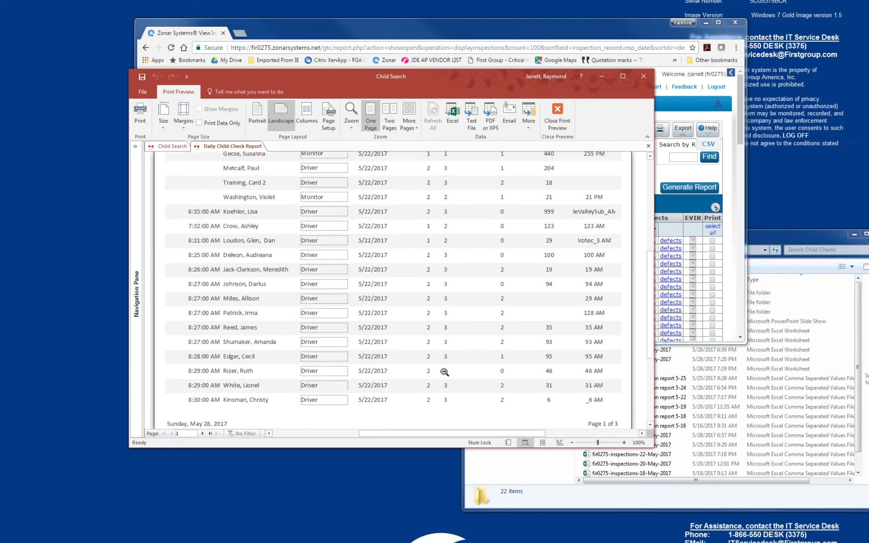
click(203, 433)
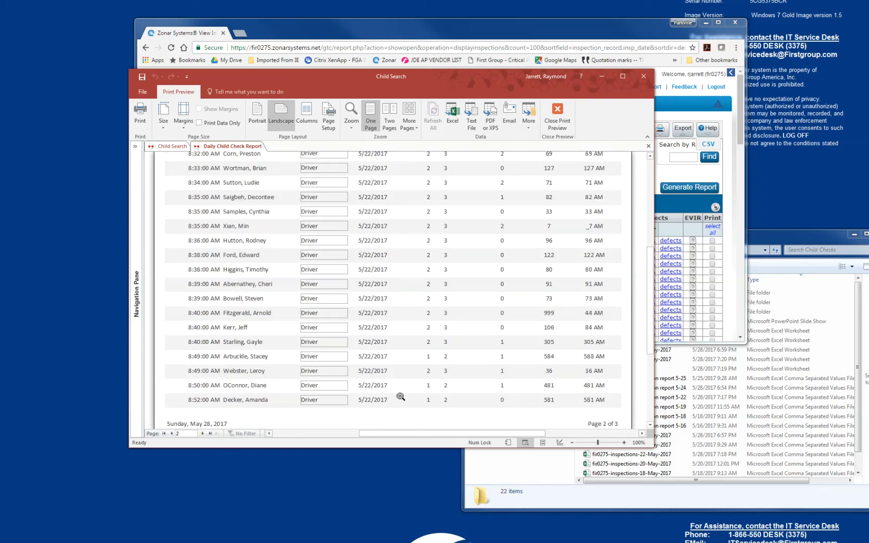
scroll(403, 396, up, 5)
scroll(403, 395, down, 5)
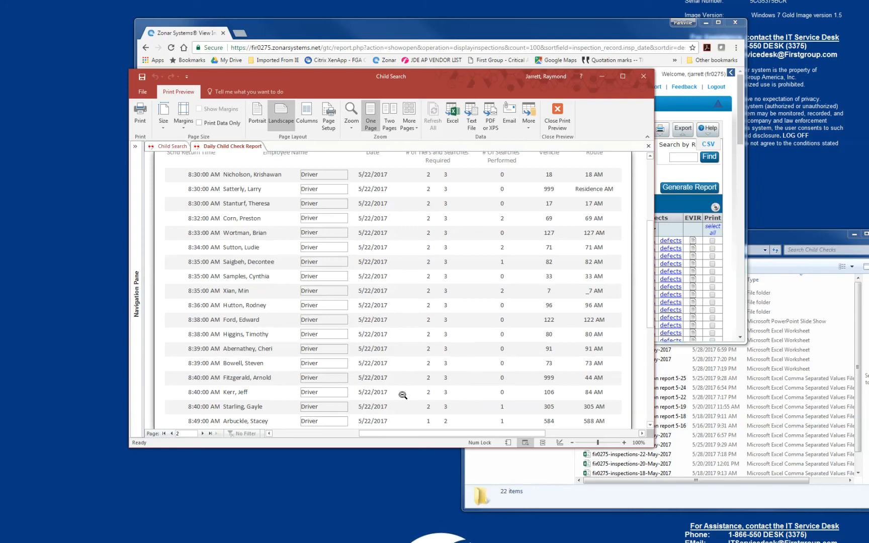
scroll(403, 395, up, 2)
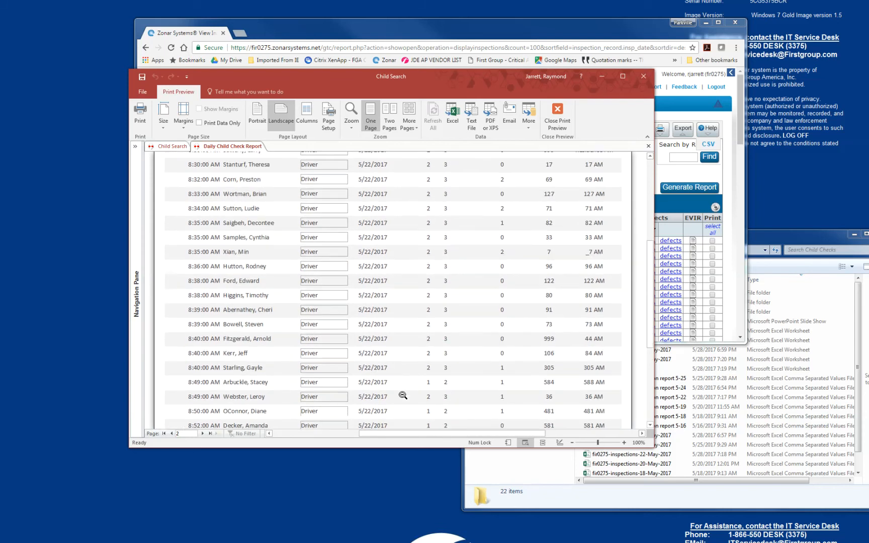
click(558, 114)
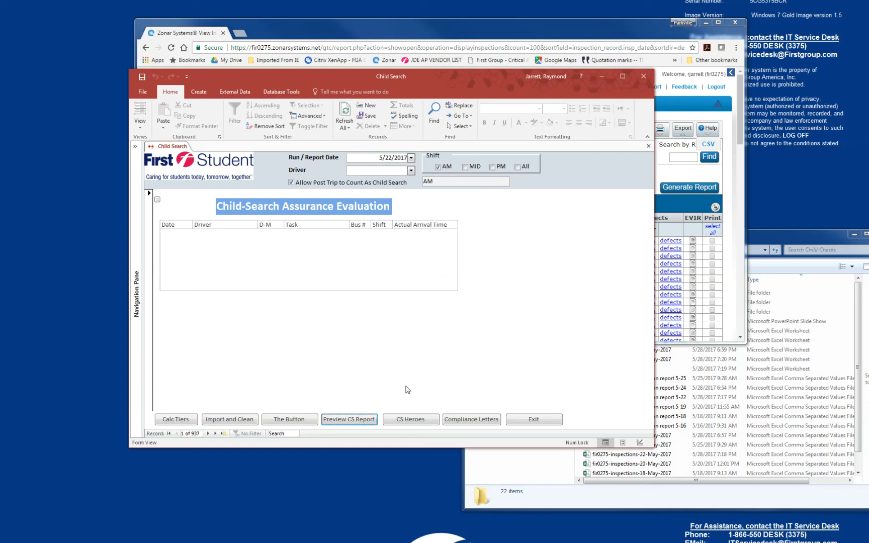
Open the Child Search Heroes report for 5/22/2017, review the employees listed on its first page, and close the preview.
click(416, 420)
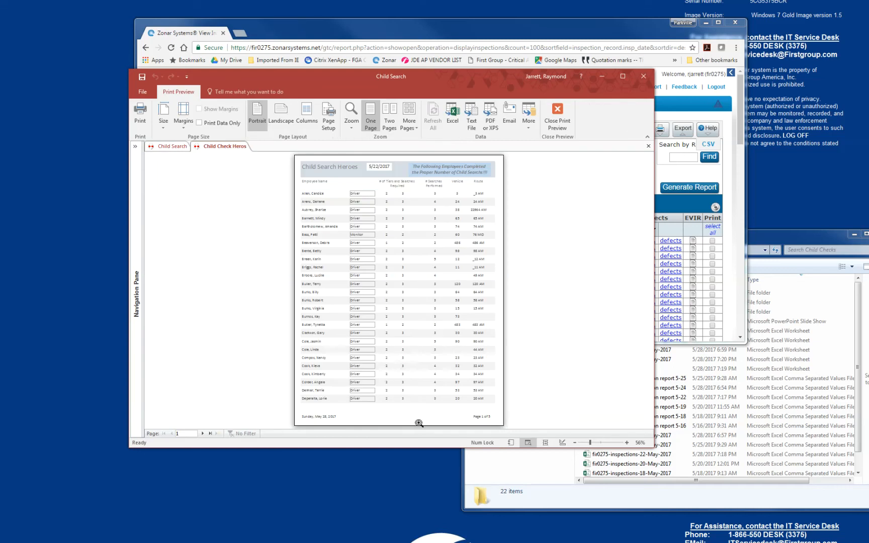
click(408, 333)
scroll(406, 336, up, 2)
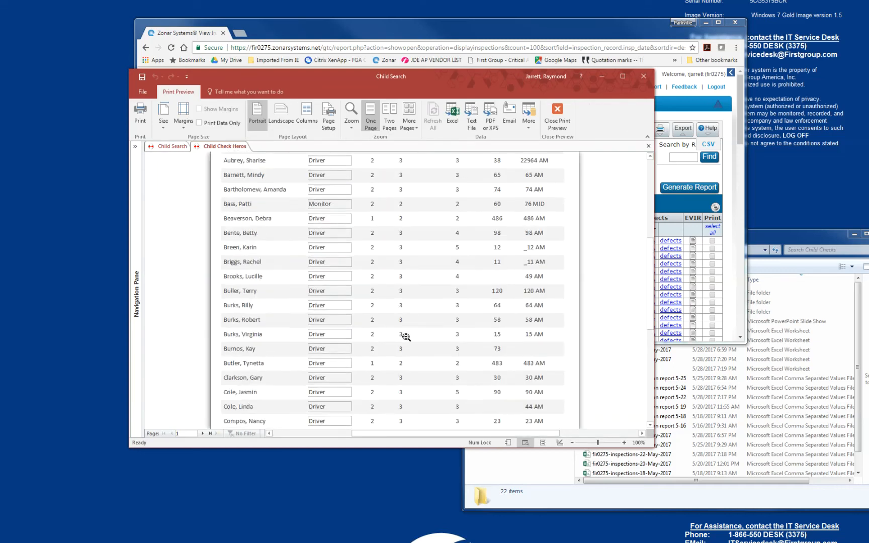
scroll(406, 337, up, 1)
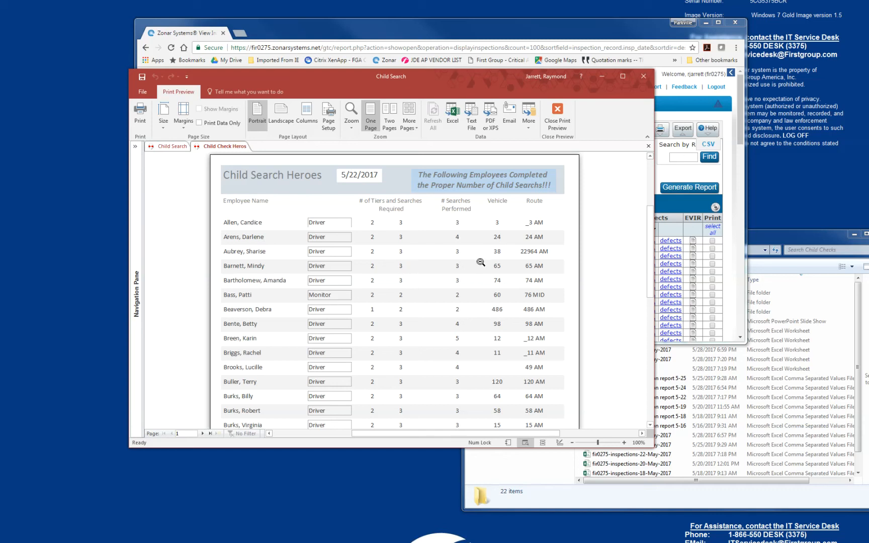
scroll(447, 265, down, 5)
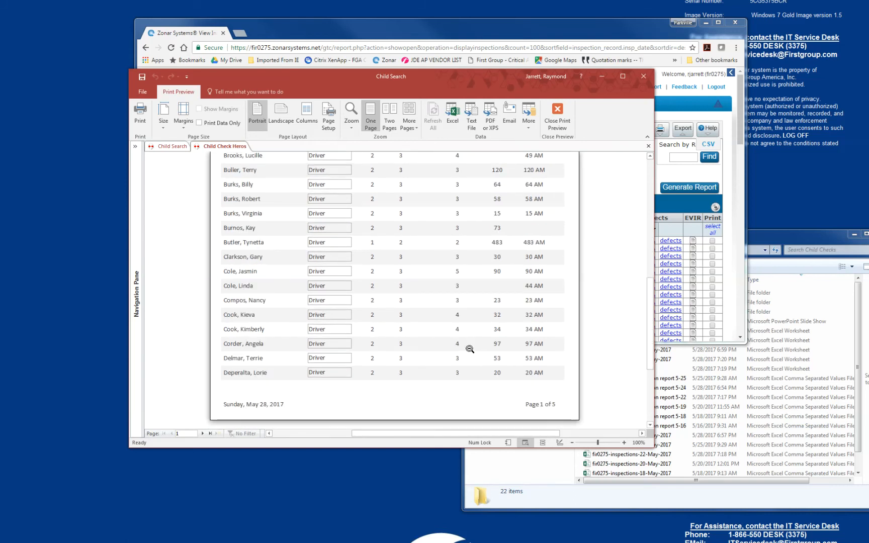
scroll(470, 349, up, 1)
click(558, 112)
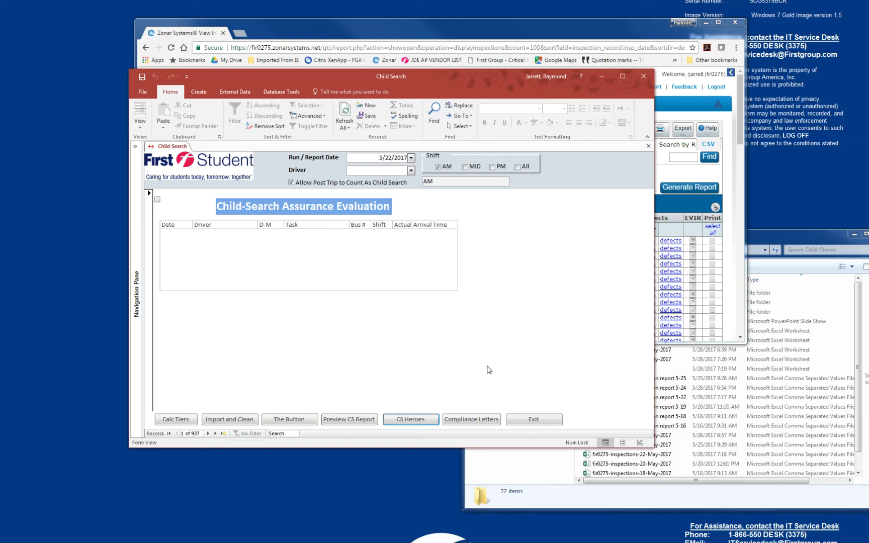
Generate the compliance letters for 5/22/2017, read through the first Child Search Violation Notice, and close the preview.
click(473, 426)
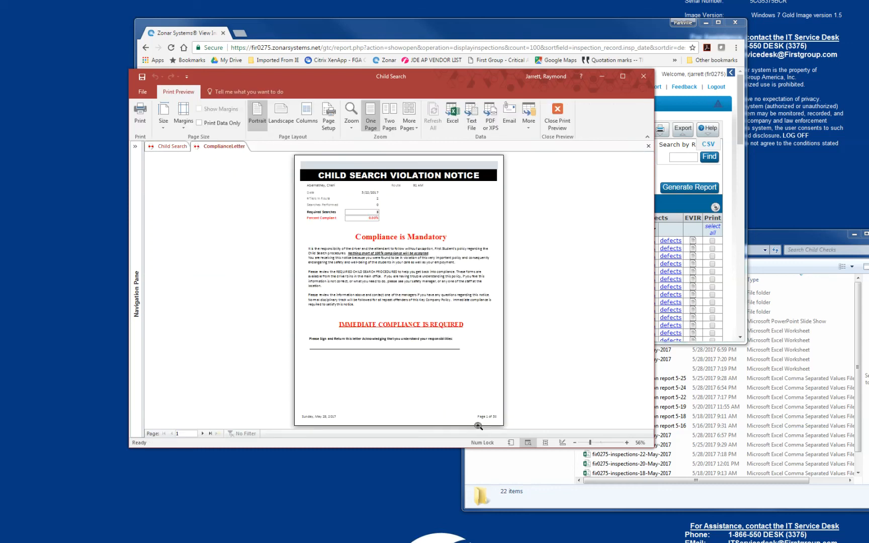
click(367, 317)
scroll(410, 336, up, 3)
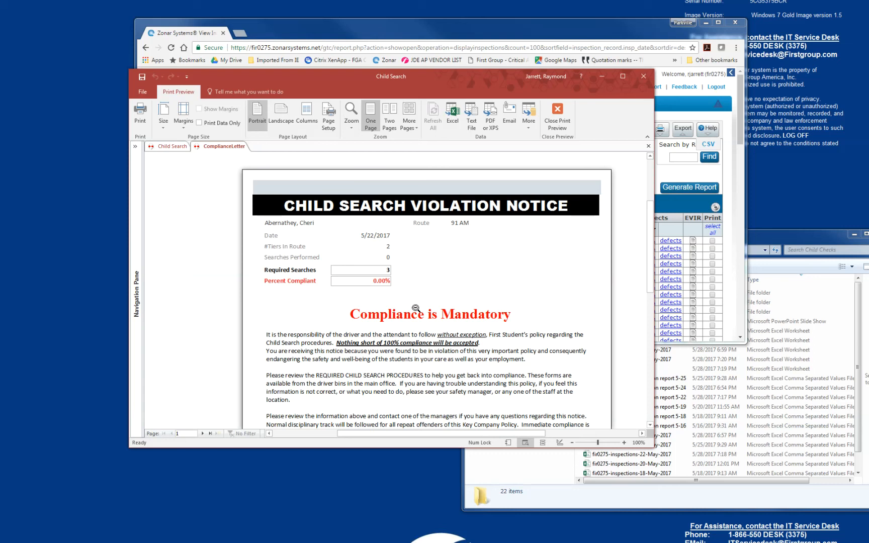
scroll(469, 377, down, 2)
scroll(469, 377, down, 3)
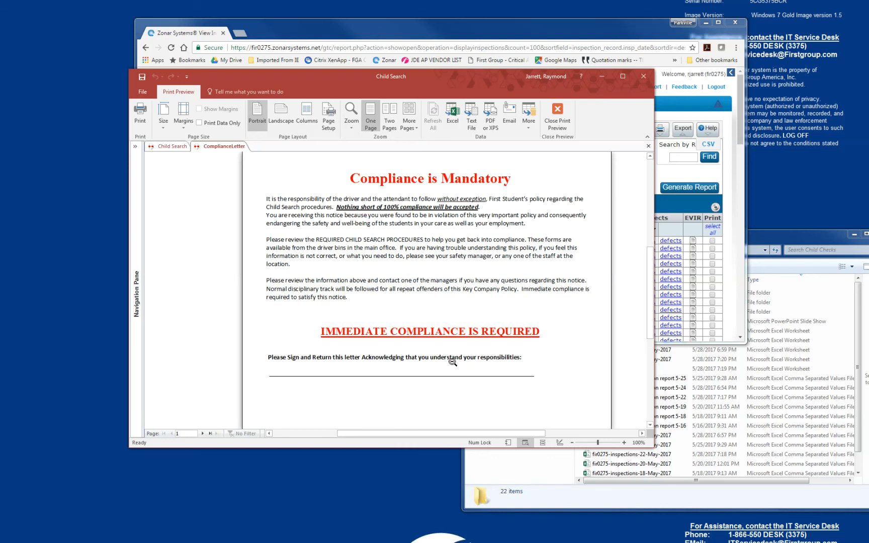
scroll(453, 361, up, 5)
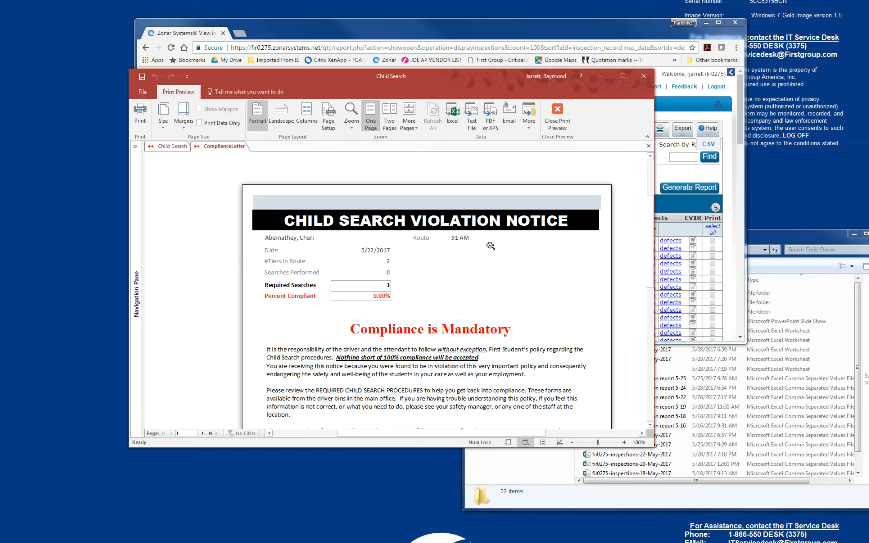
click(549, 119)
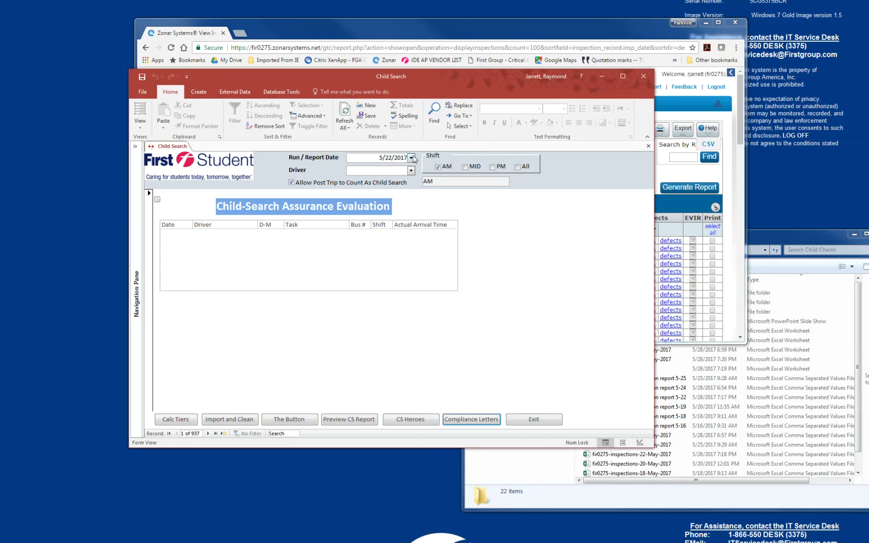
Change the run/report date to 5/24/2017 and run the child check evaluation for the AM shift.
click(411, 157)
click(397, 177)
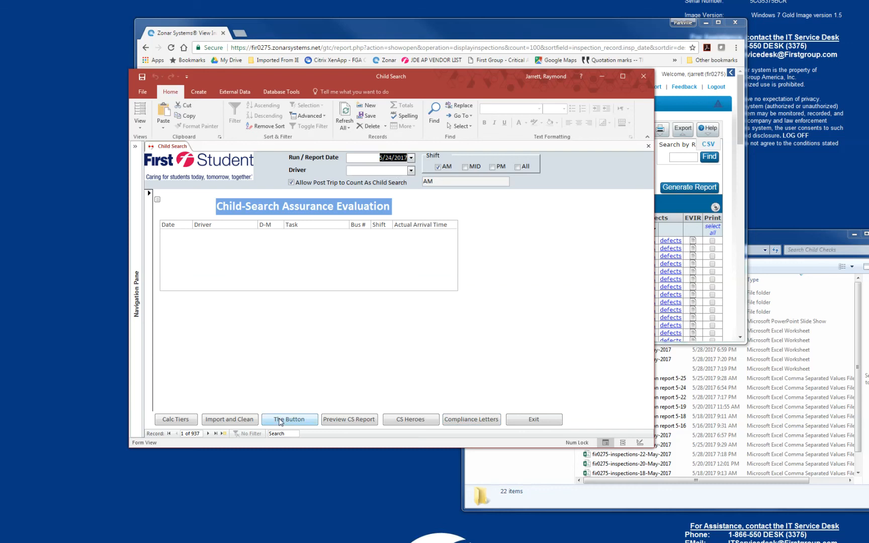
click(280, 420)
click(510, 310)
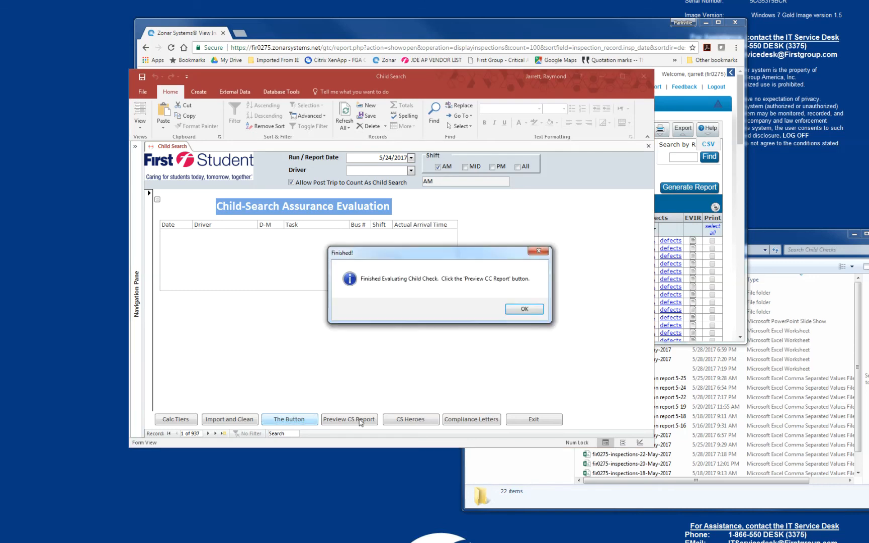
click(524, 309)
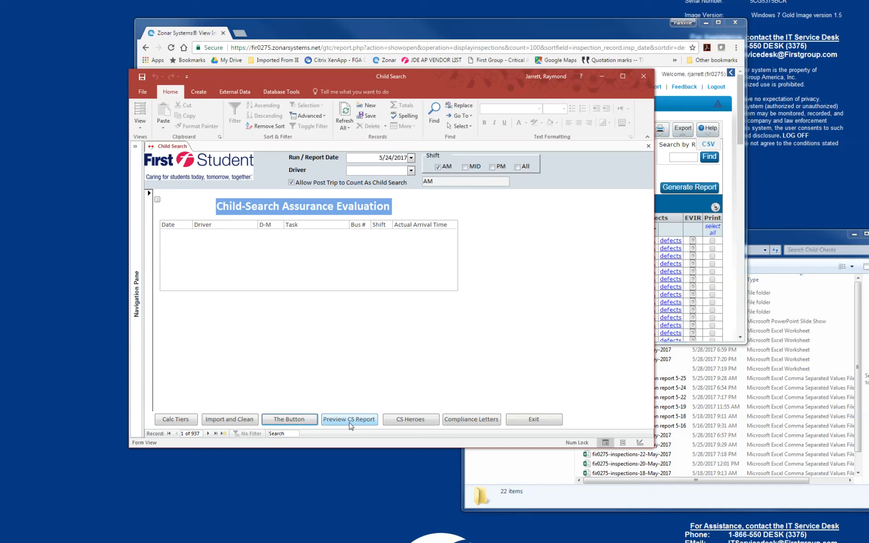
Preview the full Daily Child Search Report for 5/24/2017 without the emergency option, inspect its entries, and close it.
click(351, 425)
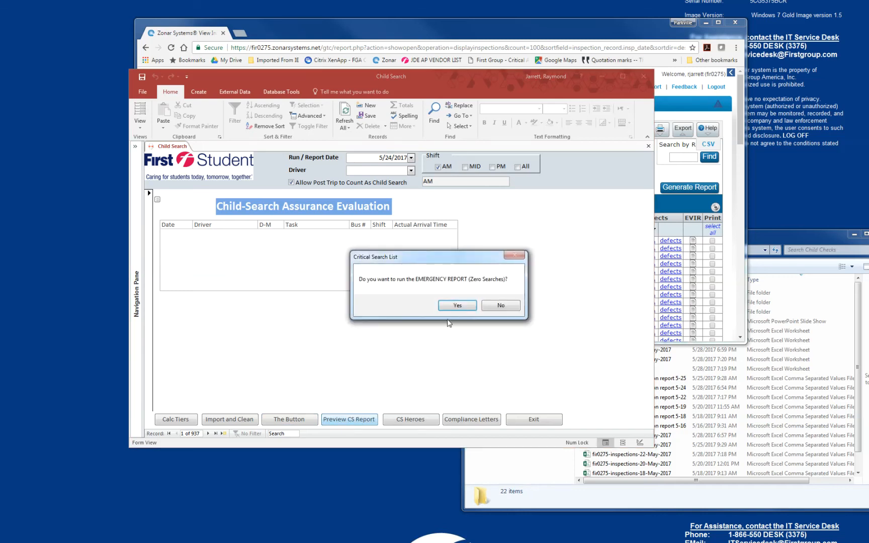
click(501, 306)
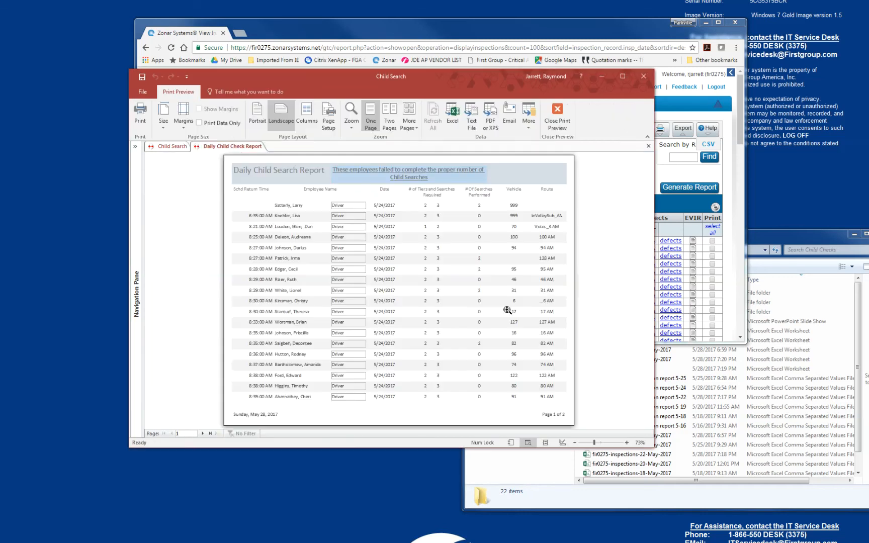
click(417, 308)
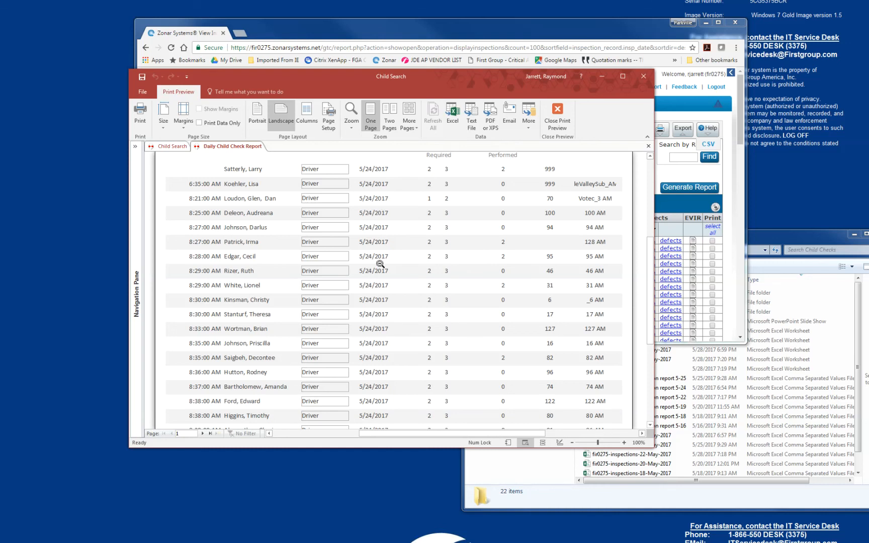
click(557, 116)
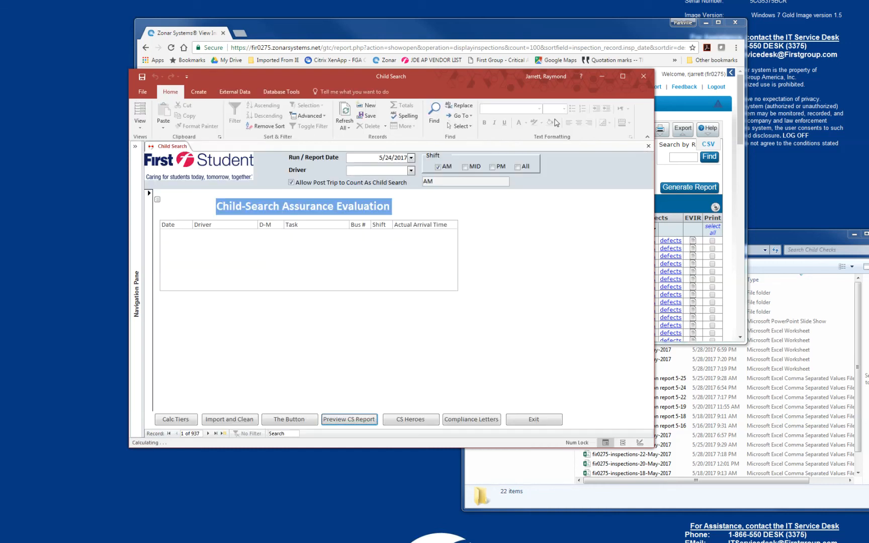